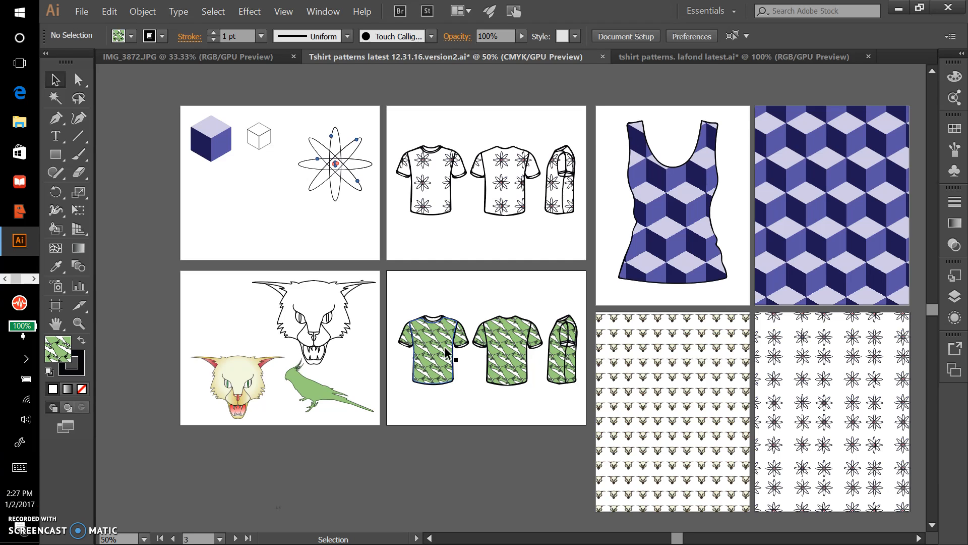
# Examine the cube-pattern tank top, then the orchid-print T-shirt mockups and cut-out orchid in the tshirt patterns. lafond latest document
pyautogui.click(649, 288)
pyautogui.moveTo(695, 194)
pyautogui.mouseDown()
pyautogui.moveTo(696, 132)
pyautogui.moveTo(695, 194)
pyautogui.mouseUp()
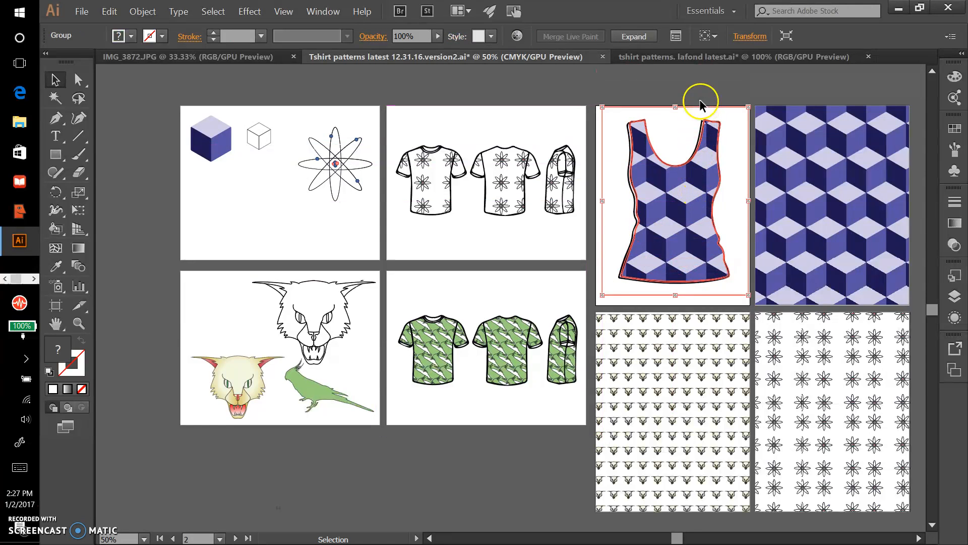
pyautogui.click(729, 57)
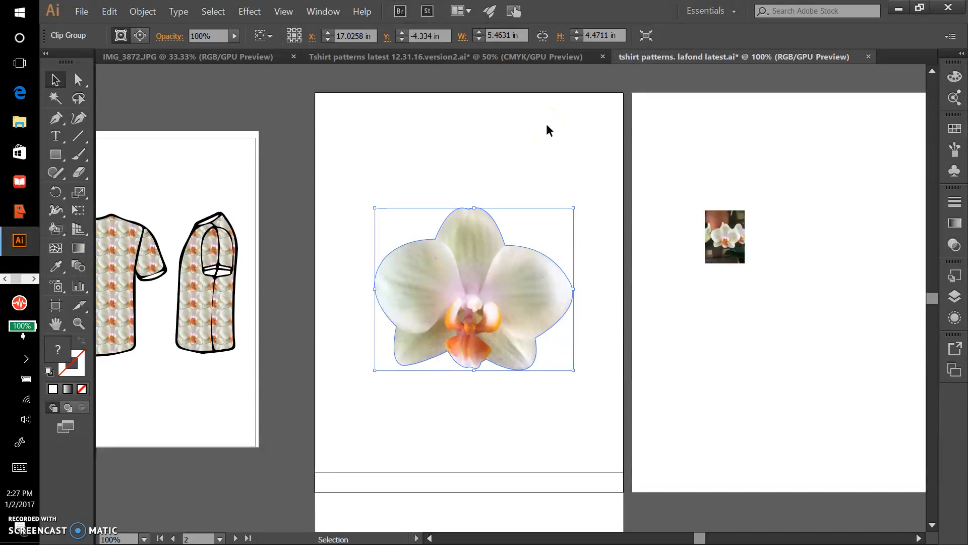
pyautogui.moveTo(301, 236); pyautogui.dragTo(645, 188)
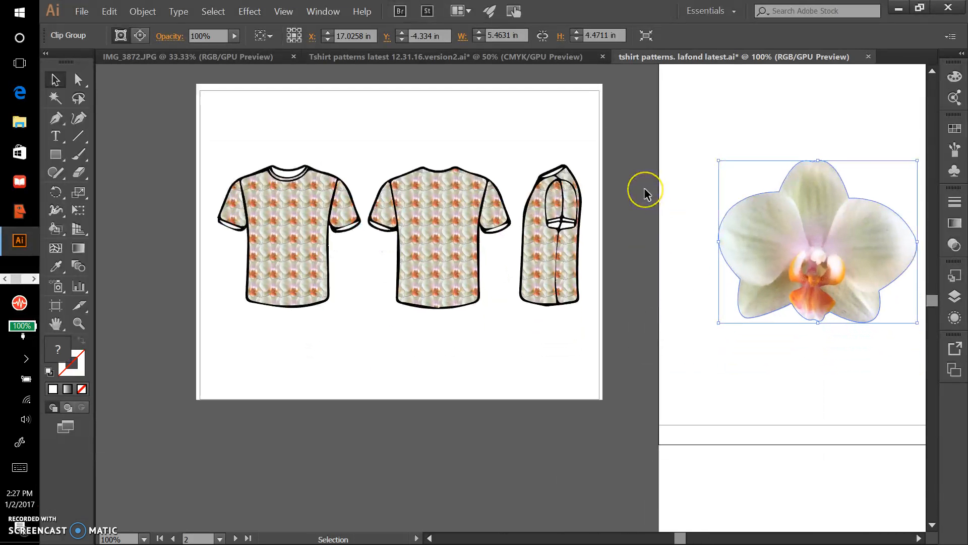
pyautogui.moveTo(458, 250); pyautogui.dragTo(553, 371)
pyautogui.moveTo(487, 392); pyautogui.dragTo(664, 436)
pyautogui.moveTo(386, 380); pyautogui.dragTo(354, 379)
pyautogui.moveTo(708, 302); pyautogui.dragTo(309, 298)
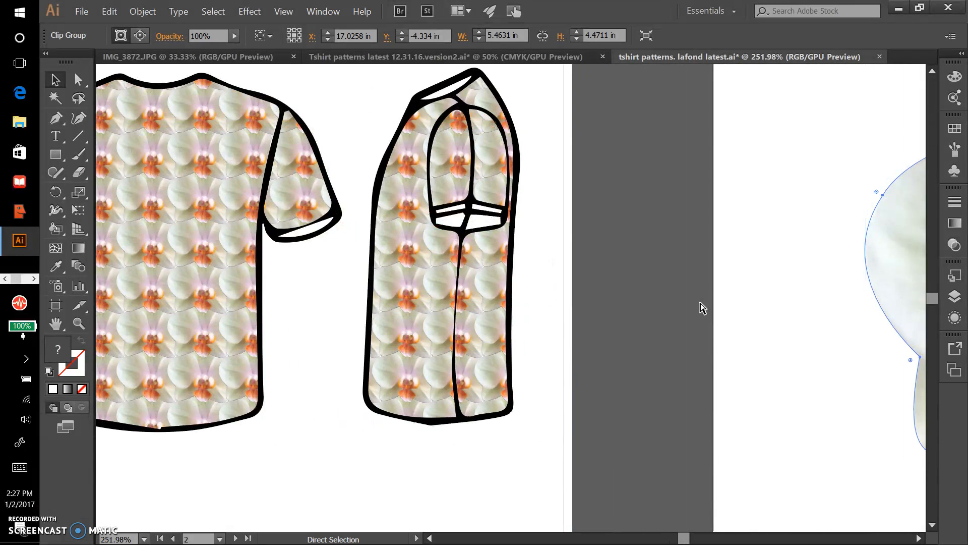
pyautogui.hotkey('ctrl', '-')
pyautogui.hotkey('ctrl', '-')
pyautogui.hotkey('ctrl', '-')
pyautogui.hotkey('ctrl', '-')
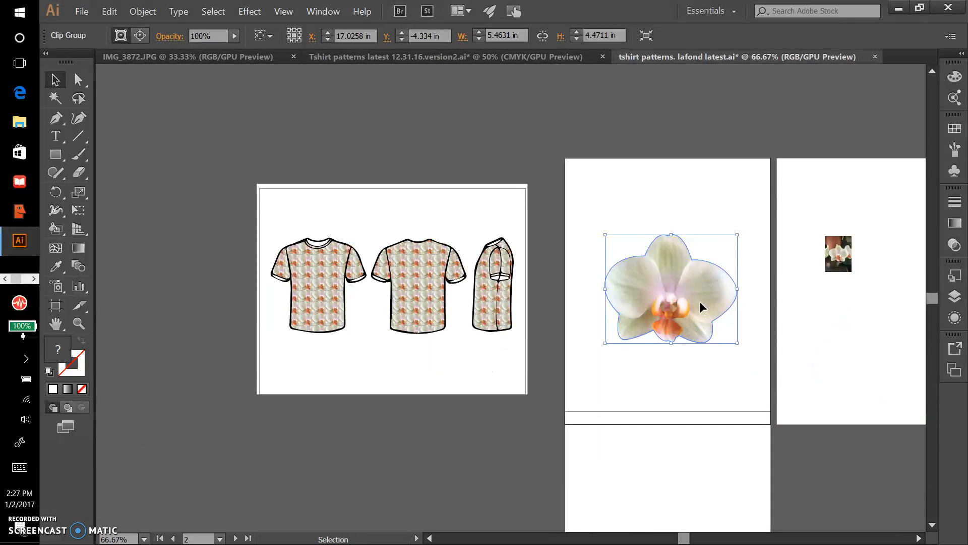
# Place the embedded photo IMG_3872 from the pattern folder on the blank artboard below the cut-out orchid
pyautogui.scroll(-5, 577, 280)
pyautogui.scroll(3, 576, 280)
pyautogui.scroll(-6, 576, 280)
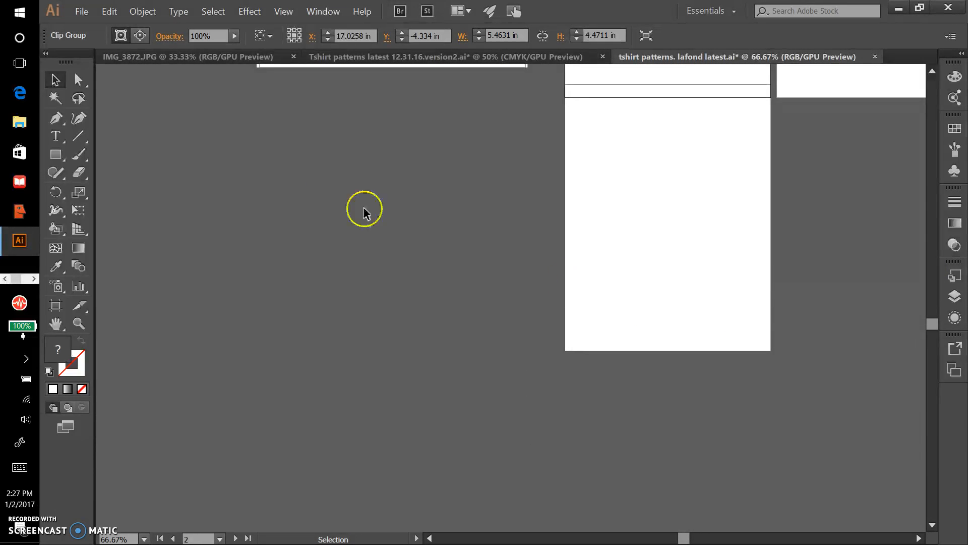
pyautogui.click(81, 11)
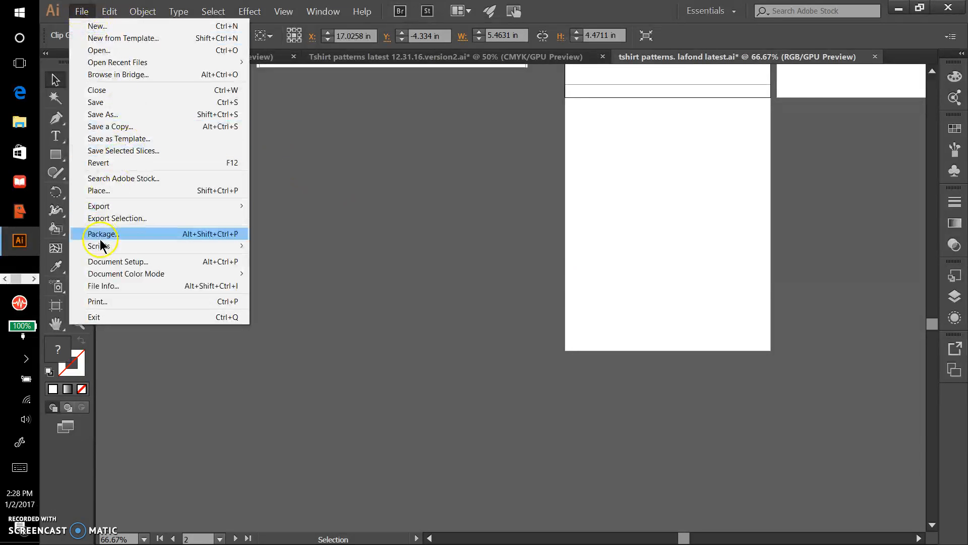
pyautogui.click(99, 190)
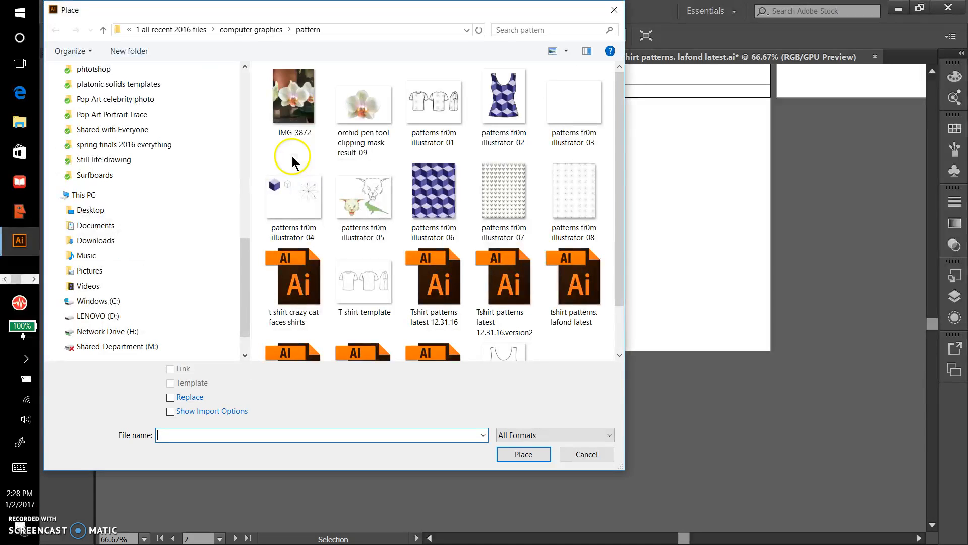
pyautogui.click(294, 100)
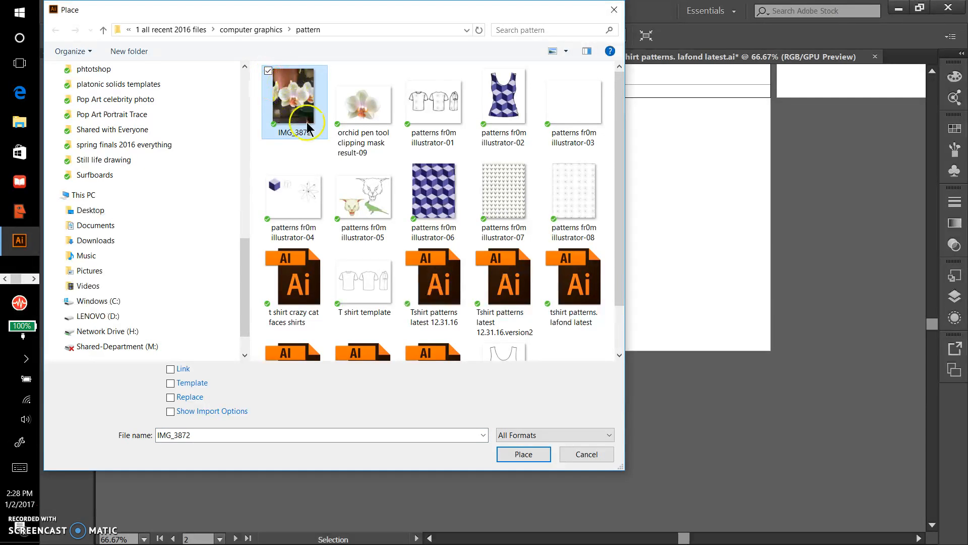
pyautogui.click(523, 453)
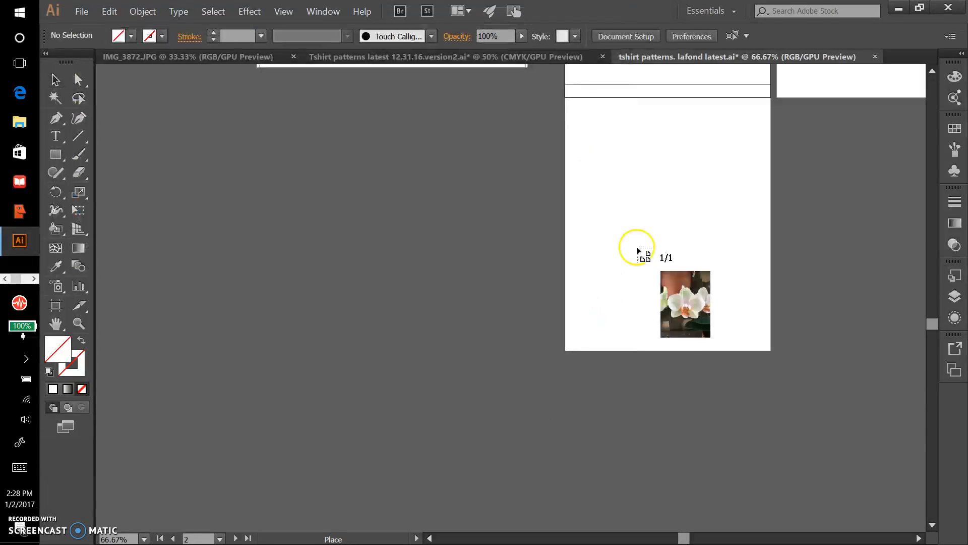
pyautogui.click(595, 120)
# Scale the placed orchid photo down to roughly the width of the blank artboard and fit it inside the artboard's side edges
pyautogui.hotkey('ctrl', '-')
pyautogui.hotkey('ctrl', '-')
pyautogui.hotkey('ctrl', '-')
pyautogui.hotkey('ctrl', '-')
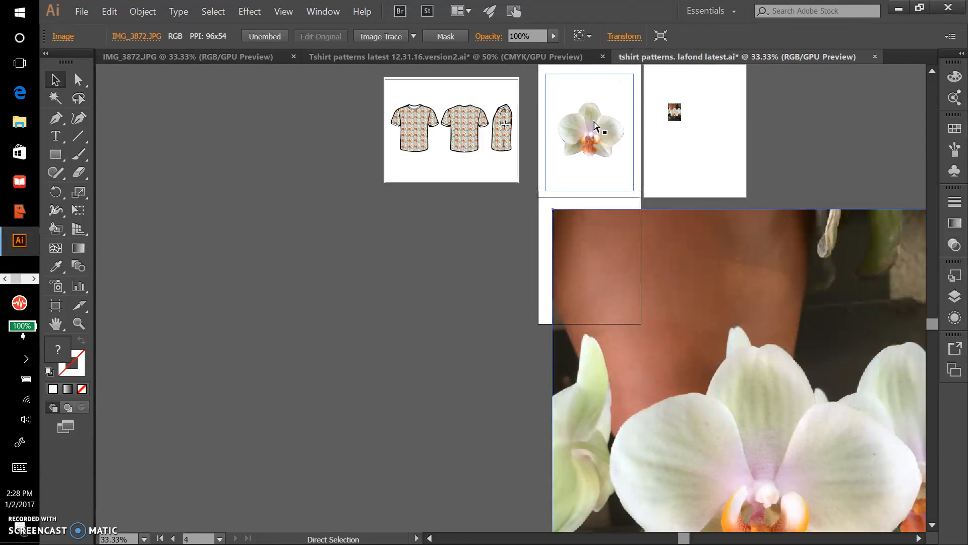
pyautogui.scroll(-4, 594, 121)
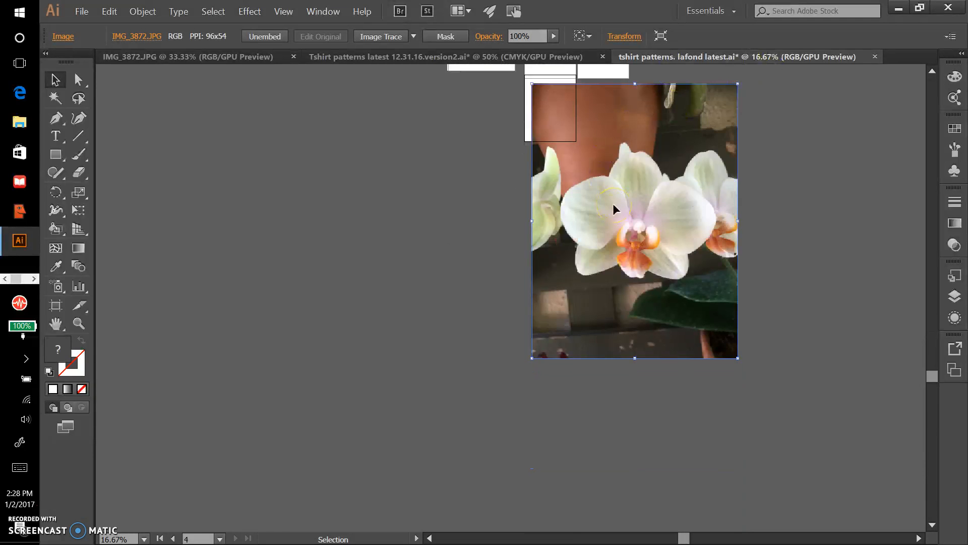
pyautogui.moveTo(738, 358); pyautogui.dragTo(604, 146)
pyautogui.moveTo(559, 123); pyautogui.dragTo(556, 124)
pyautogui.press('ctrl')
pyautogui.hotkey('ctrl', '0')
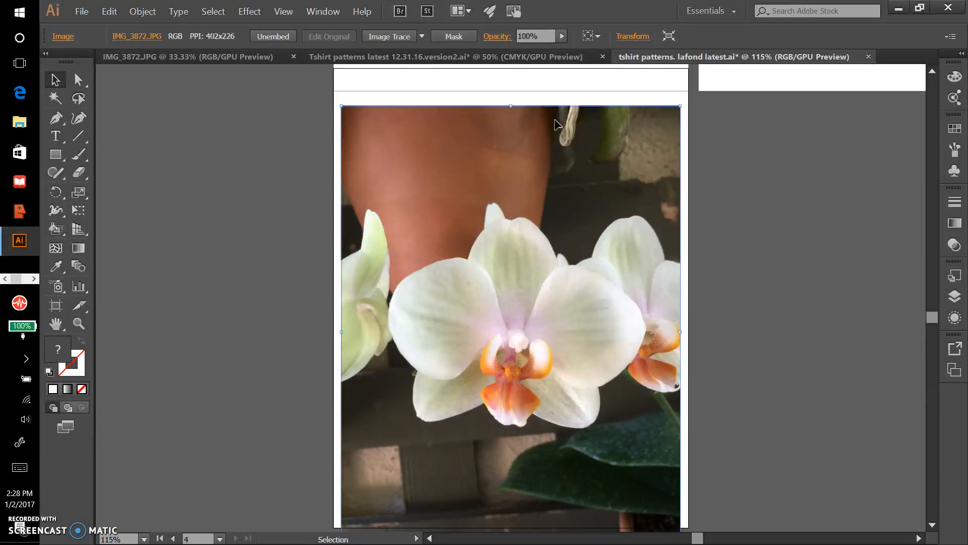
pyautogui.scroll(-5, 556, 124)
pyautogui.scroll(3, 556, 123)
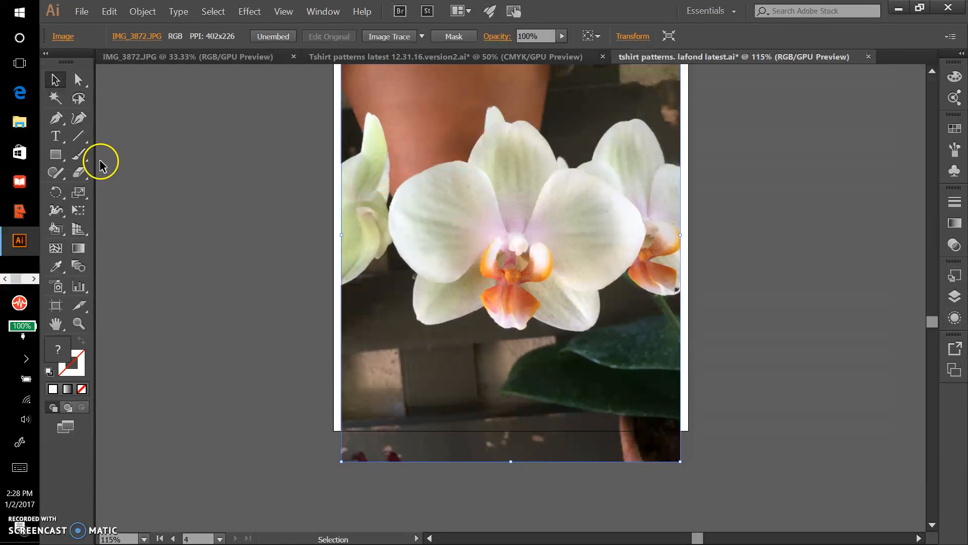
# With the Pen tool, start a curved path along the central orchid's upper petal and around its large right petal
pyautogui.click(57, 156)
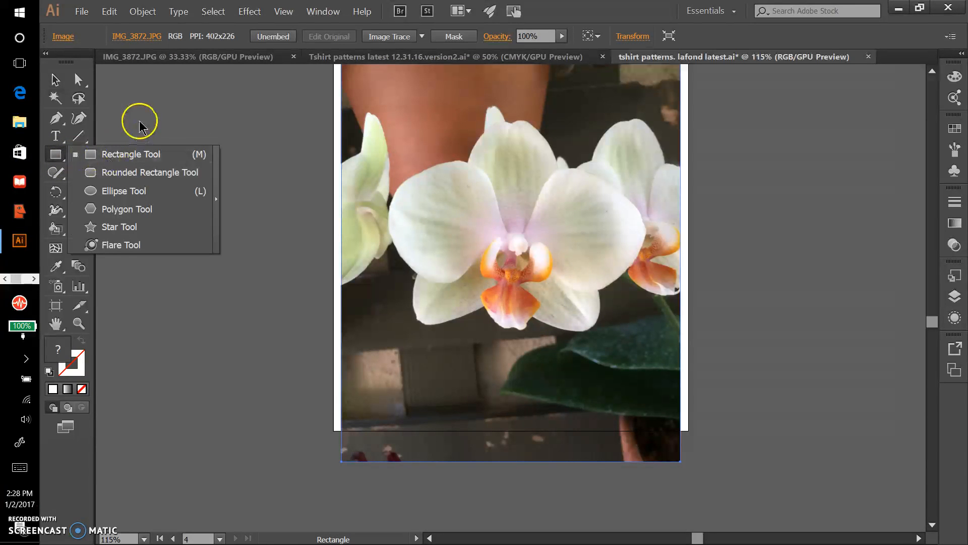
pyautogui.click(56, 120)
pyautogui.click(56, 120)
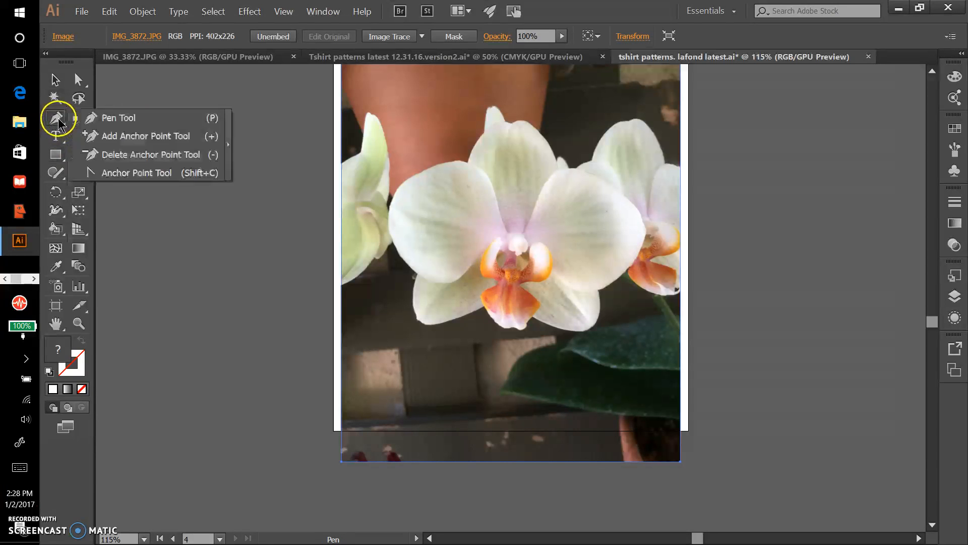
pyautogui.click(91, 118)
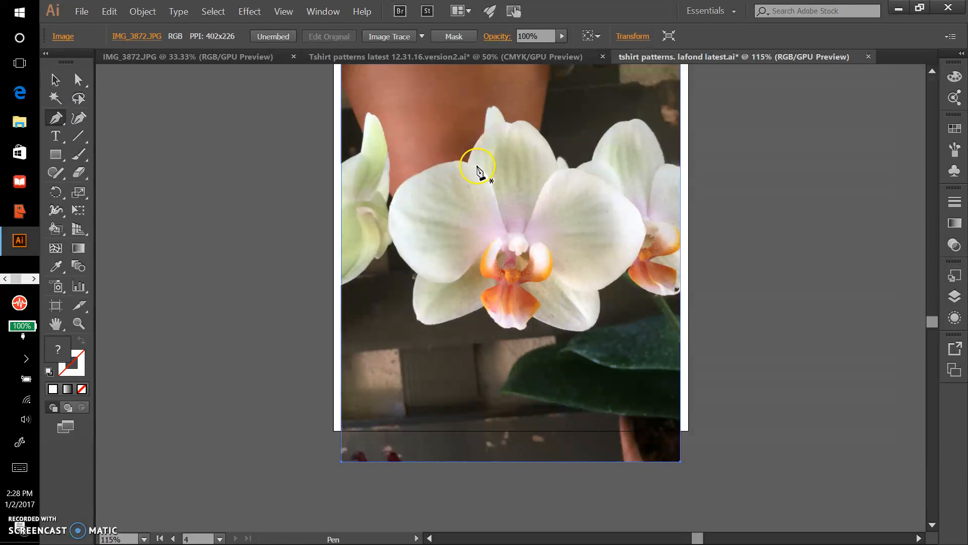
pyautogui.click(468, 162)
pyautogui.moveTo(511, 122)
pyautogui.mouseDown()
pyautogui.moveTo(535, 139)
pyautogui.moveTo(517, 120)
pyautogui.mouseUp()
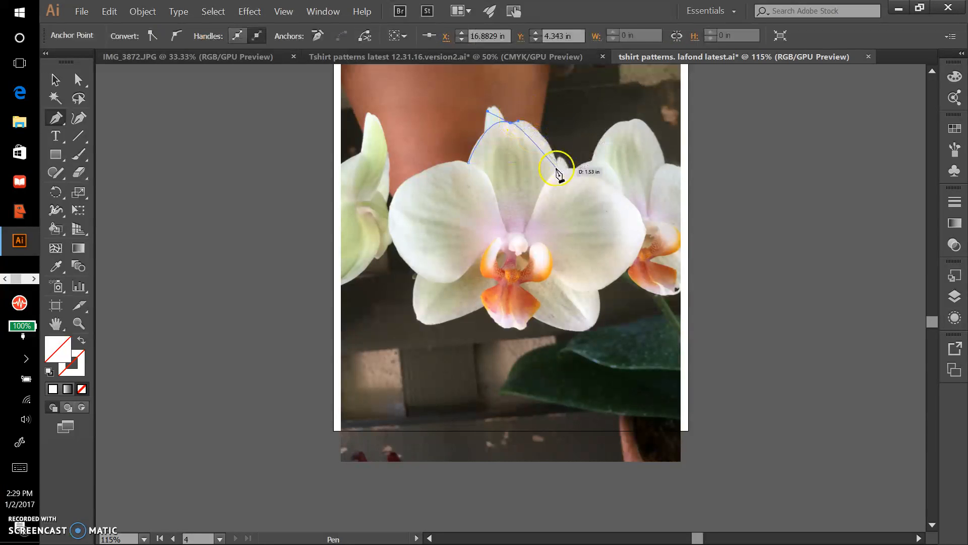
pyautogui.moveTo(558, 170); pyautogui.dragTo(575, 225)
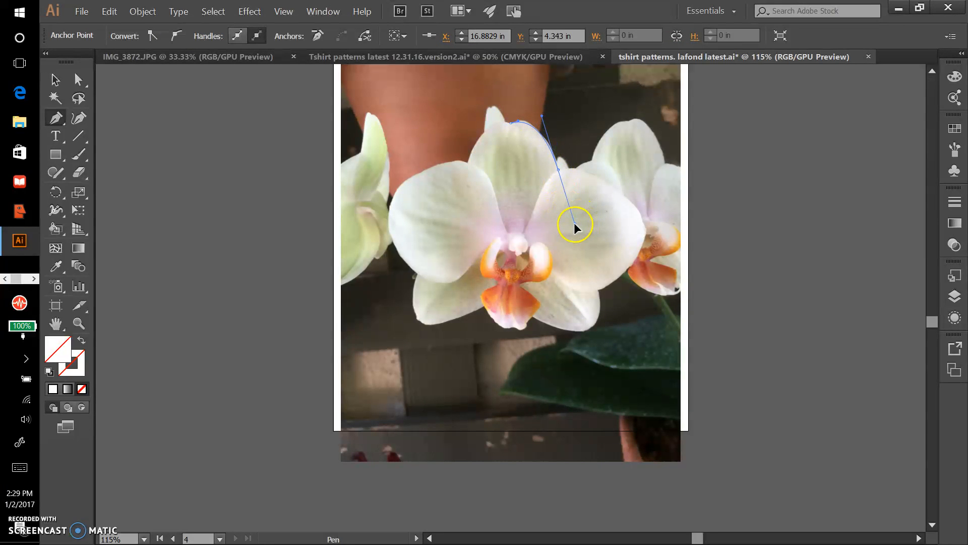
pyautogui.moveTo(569, 163); pyautogui.dragTo(567, 167)
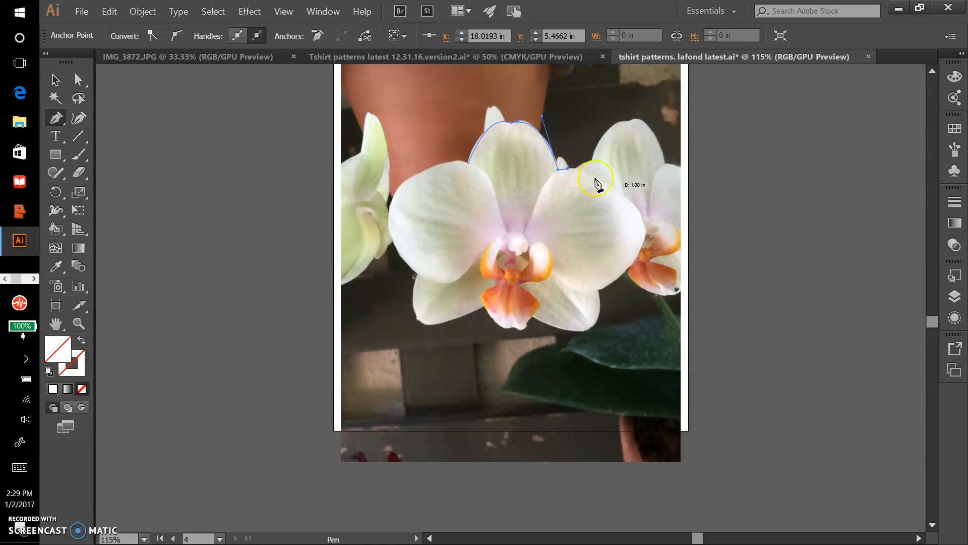
pyautogui.moveTo(646, 225)
pyautogui.mouseDown()
pyautogui.moveTo(643, 252)
pyautogui.moveTo(663, 273)
pyautogui.moveTo(649, 237)
pyautogui.mouseUp()
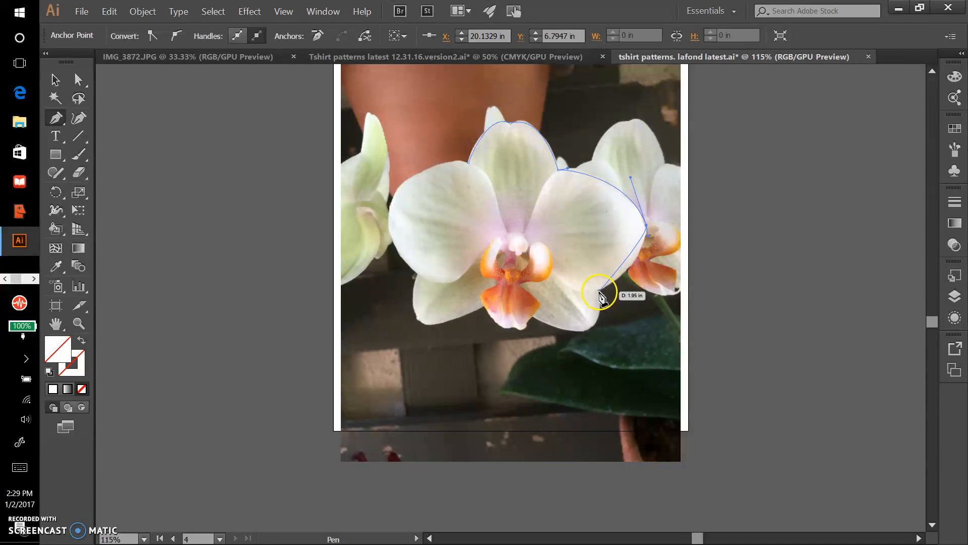
pyautogui.moveTo(600, 291)
pyautogui.mouseDown()
pyautogui.moveTo(557, 280)
pyautogui.moveTo(597, 325)
pyautogui.moveTo(602, 300)
pyautogui.mouseUp()
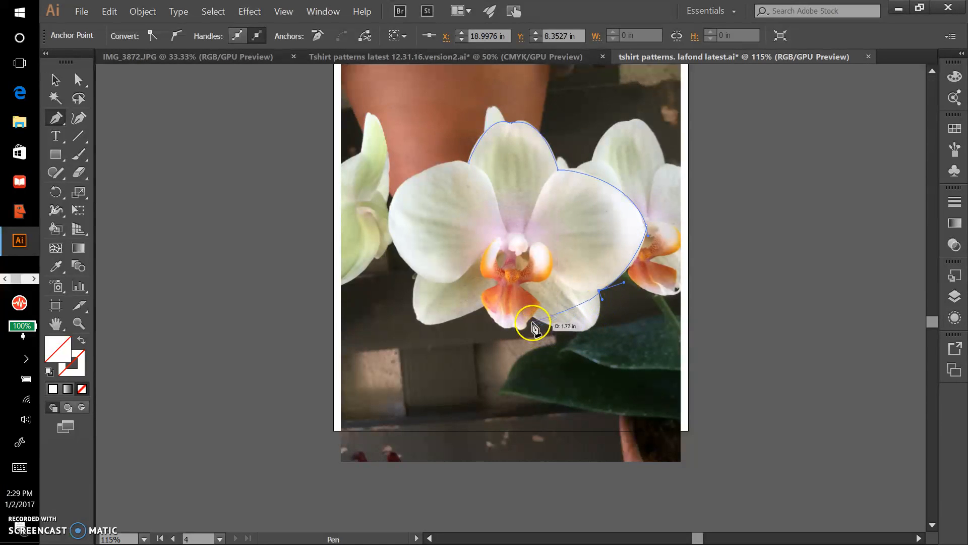
# Continue the path around the orchid's lower-right petal and the bottom of its orange lip
pyautogui.moveTo(533, 319); pyautogui.dragTo(453, 278)
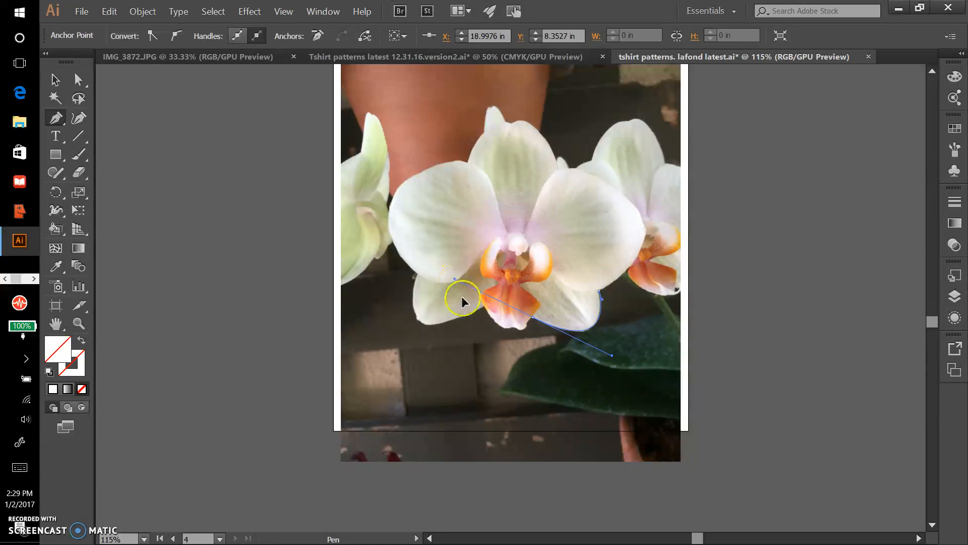
pyautogui.click(532, 319)
pyautogui.click(496, 321)
pyautogui.moveTo(497, 323); pyautogui.dragTo(475, 310)
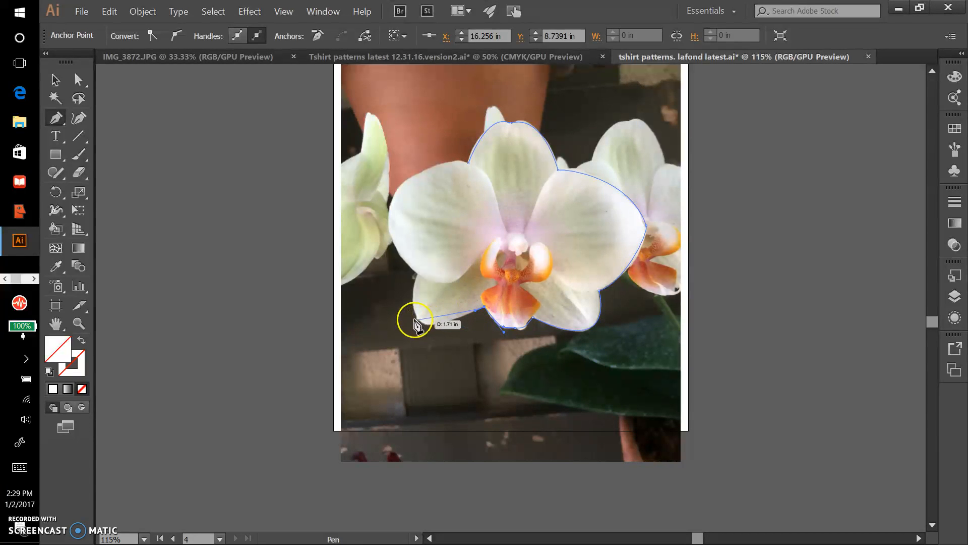
# Trace the orchid's lower-left petal and large left petal, closing the path at its starting anchor point
pyautogui.moveTo(418, 274); pyautogui.dragTo(443, 183)
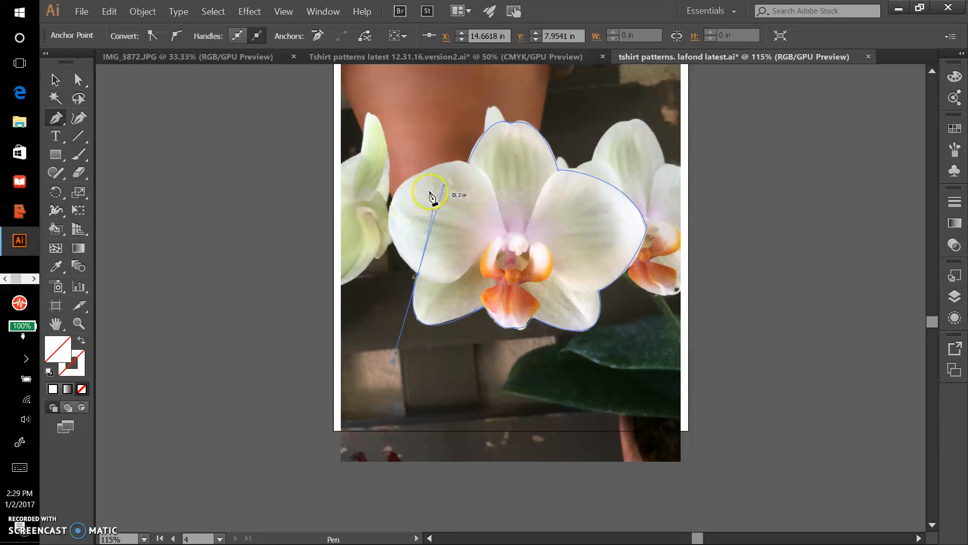
pyautogui.hotkey('ctrl', 'z')
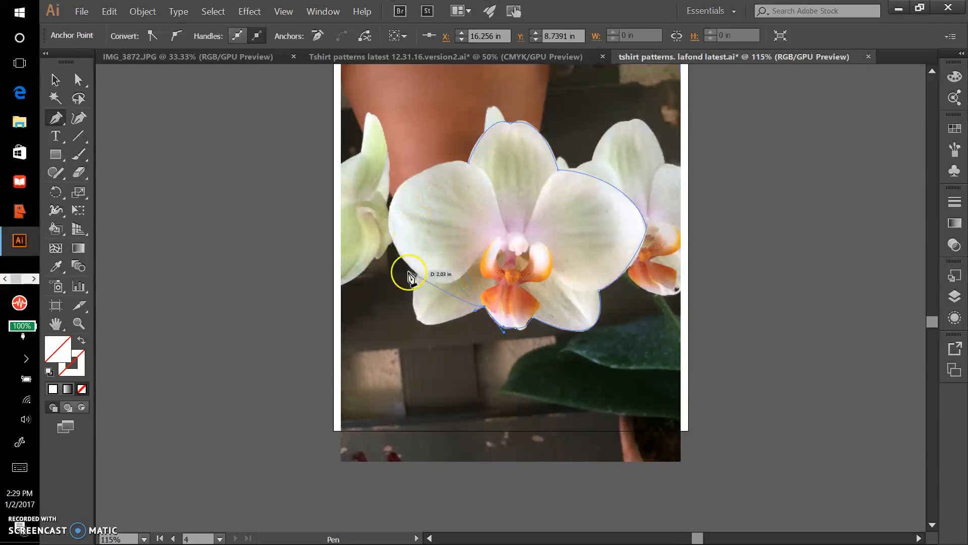
pyautogui.moveTo(418, 273)
pyautogui.mouseDown()
pyautogui.moveTo(443, 189)
pyautogui.moveTo(411, 229)
pyautogui.moveTo(405, 261)
pyautogui.mouseUp()
pyautogui.moveTo(432, 167); pyautogui.dragTo(504, 136)
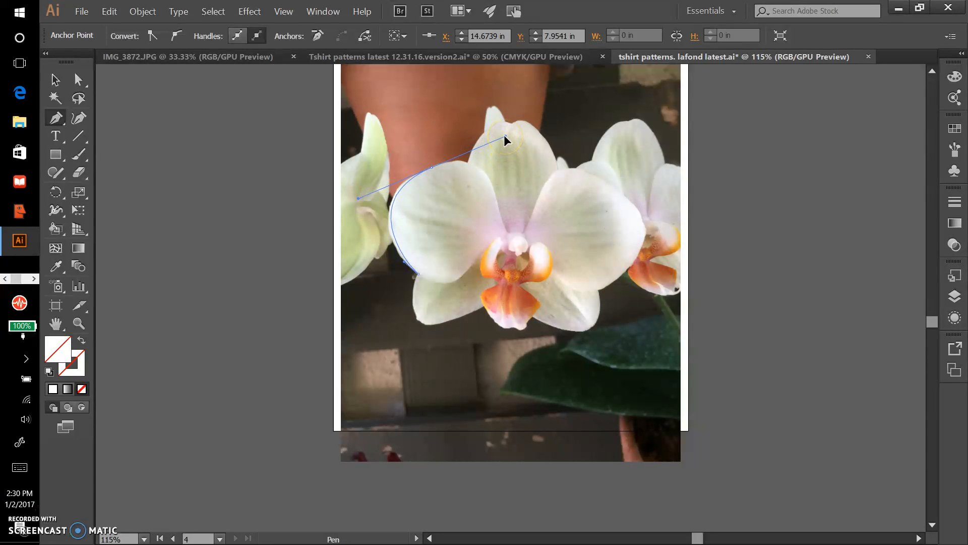
pyautogui.moveTo(446, 164); pyautogui.dragTo(476, 166)
pyautogui.click(468, 163)
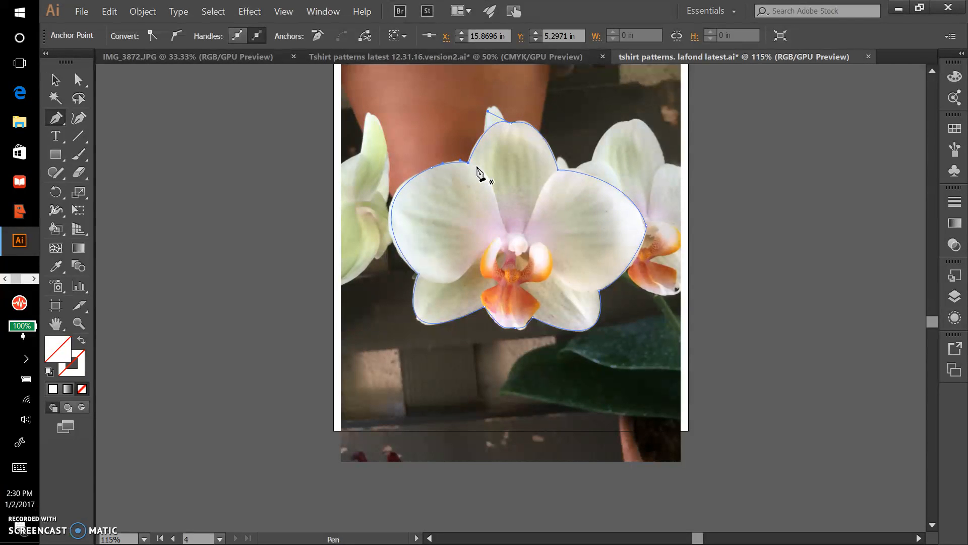
# Try to select the traced orchid path together with the photo
pyautogui.press('v')
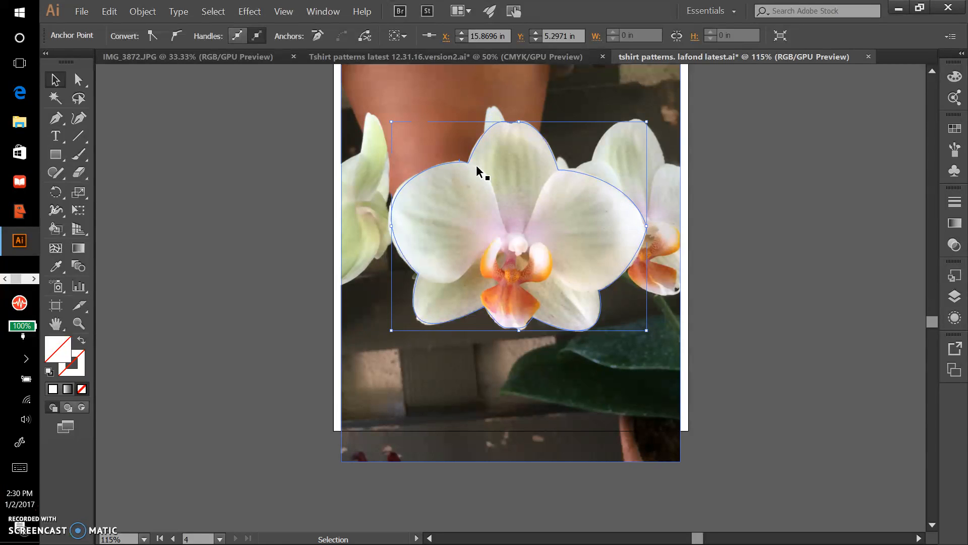
pyautogui.moveTo(476, 164); pyautogui.dragTo(514, 126)
pyautogui.hotkey('ctrl', 'z')
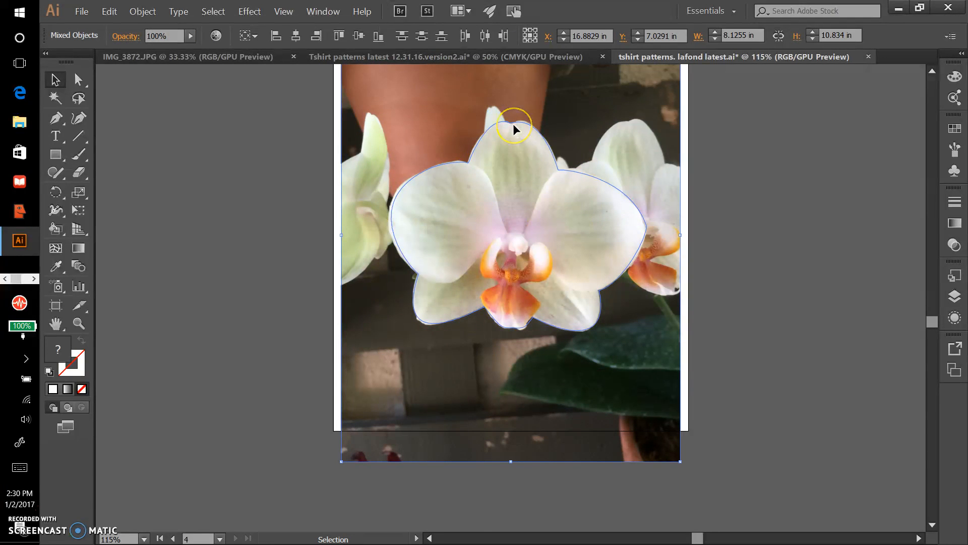
pyautogui.keyDown('shift'); pyautogui.click(446, 96); pyautogui.keyUp('shift')
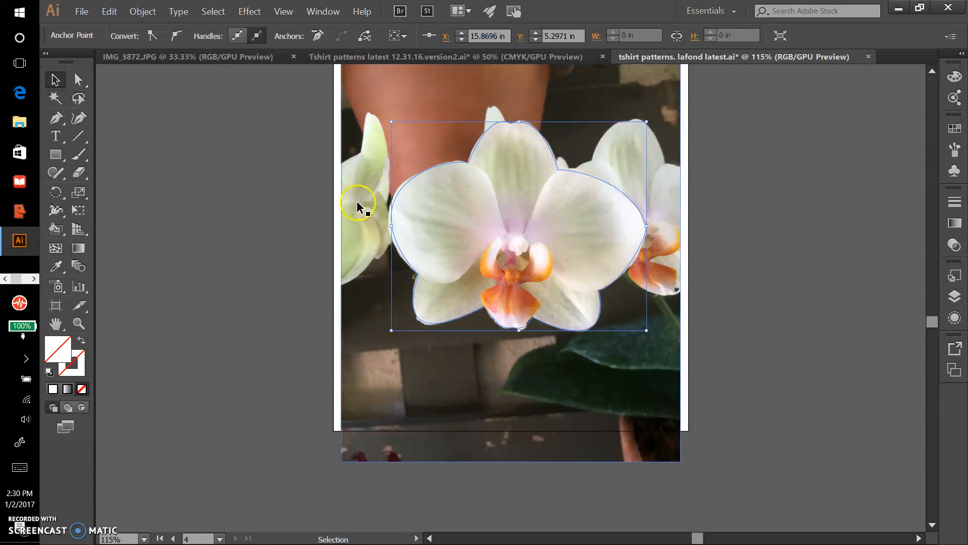
# Try to make a clipping mask from the traced orchid path alone
pyautogui.click(256, 35)
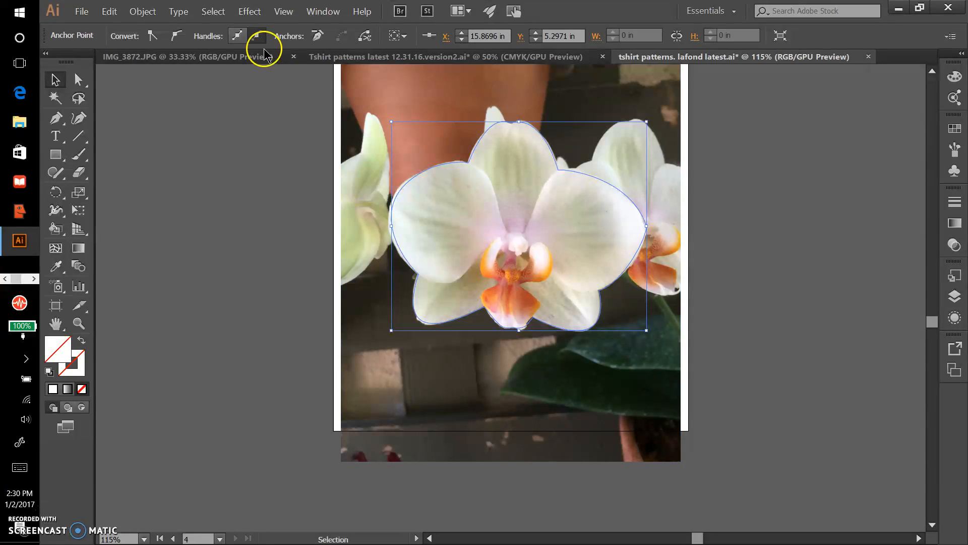
pyautogui.click(140, 12)
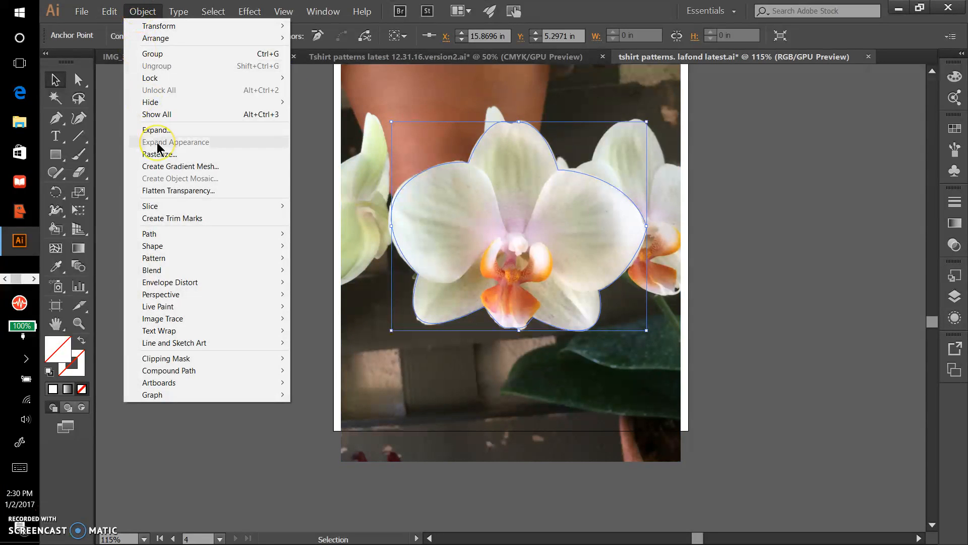
pyautogui.moveTo(171, 366)
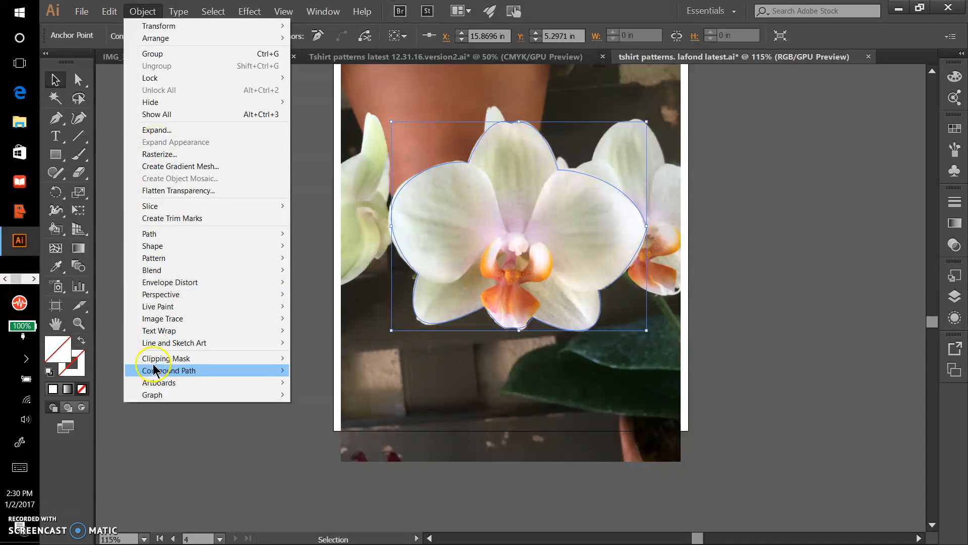
pyautogui.click(108, 361)
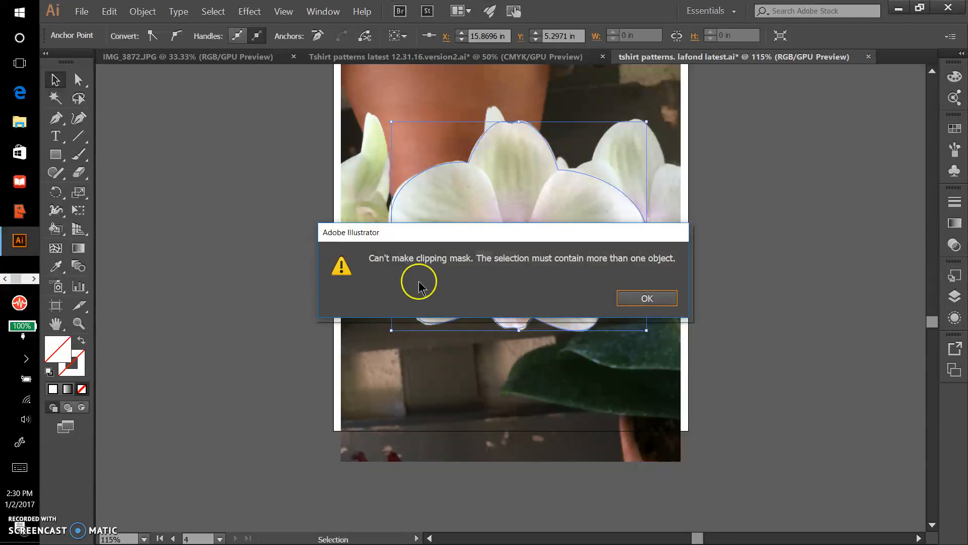
pyautogui.click(649, 297)
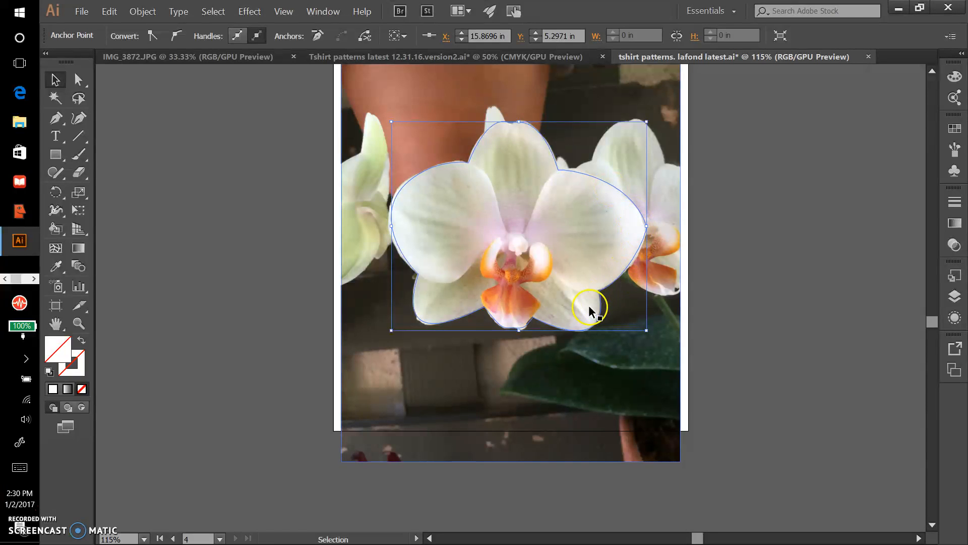
# Add the photo to the selected orchid path and make a clipping mask from the two
pyautogui.keyDown('shift'); pyautogui.click(357, 351); pyautogui.keyUp('shift')
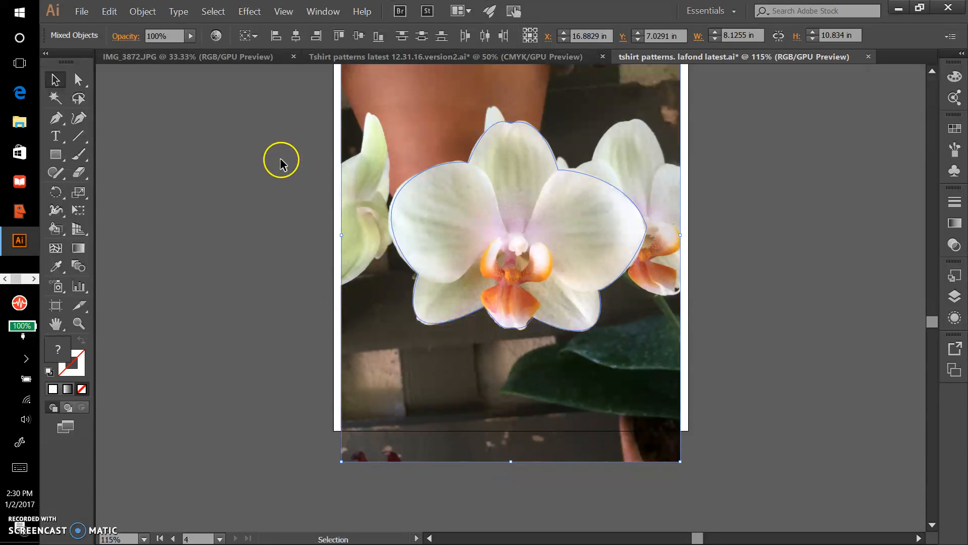
pyautogui.click(143, 13)
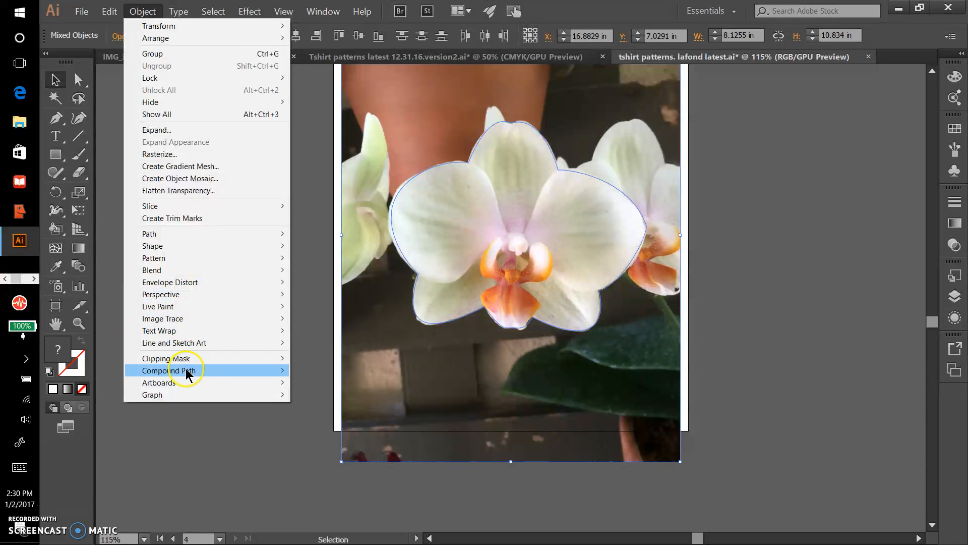
pyautogui.moveTo(189, 359)
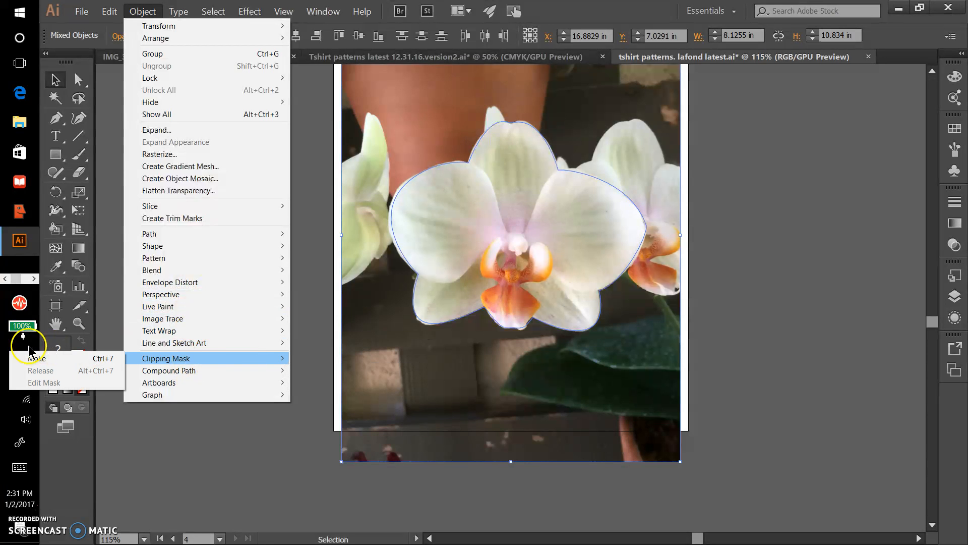
pyautogui.click(36, 358)
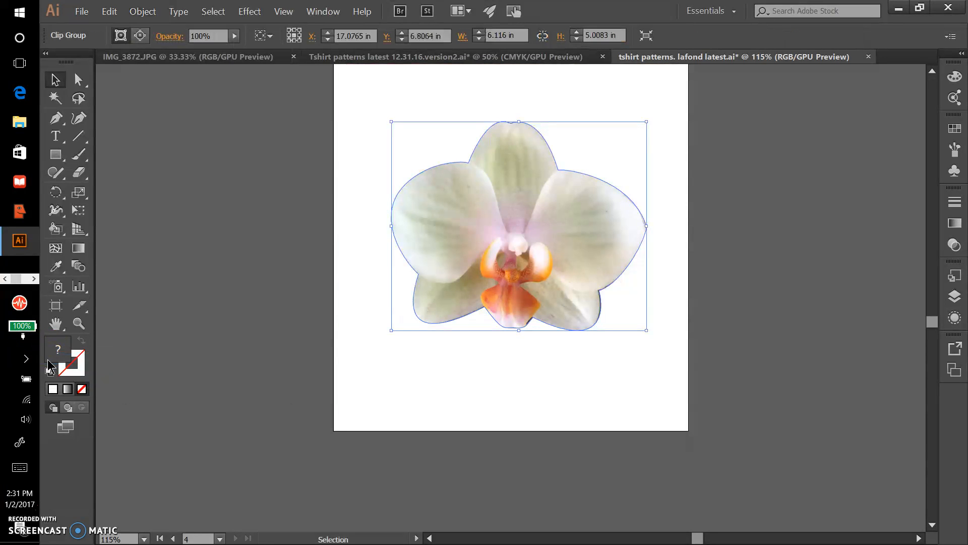
# Move the clipped orchid slightly on its artboard to X 16.8829 in, Y 6.9314 in
pyautogui.hotkey('ctrl', '-')
pyautogui.hotkey('ctrl', '-')
pyautogui.hotkey('ctrl', '-')
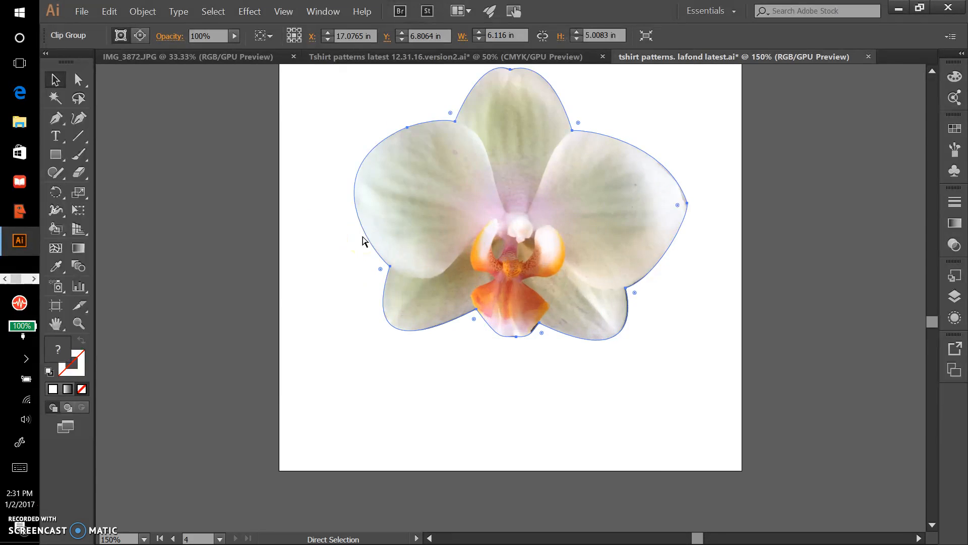
pyautogui.click(409, 216)
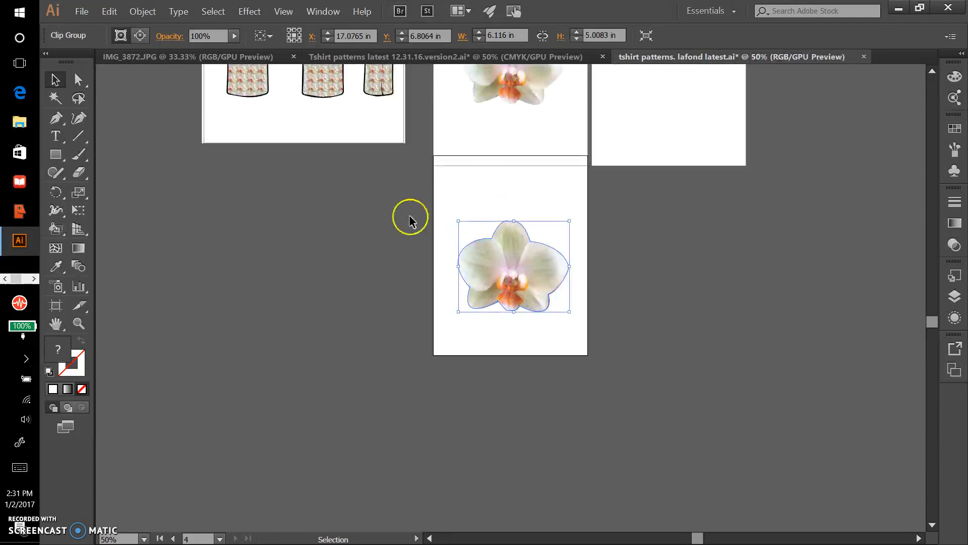
pyautogui.hotkey('ctrl', '+')
pyautogui.hotkey('ctrl', '+')
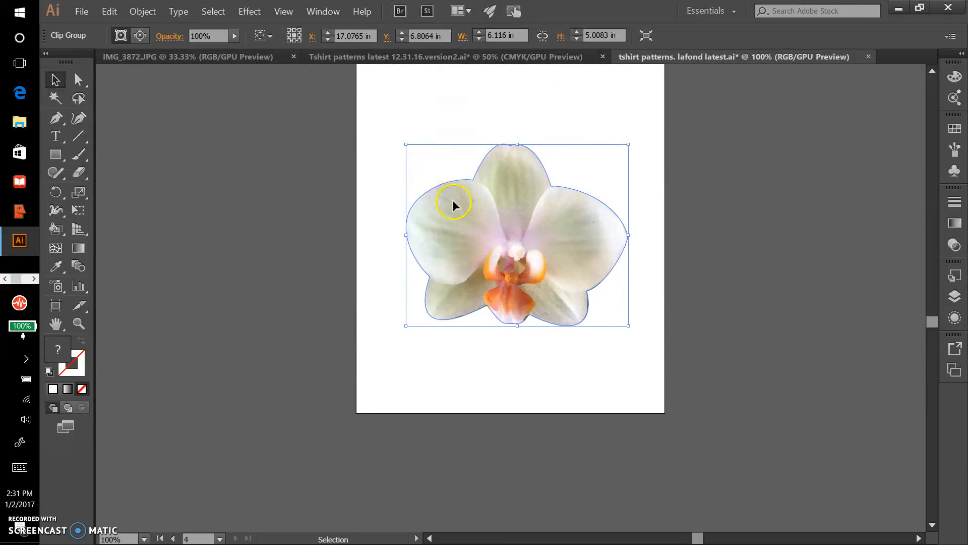
pyautogui.moveTo(467, 210)
pyautogui.mouseDown()
pyautogui.moveTo(471, 183)
pyautogui.moveTo(449, 211)
pyautogui.moveTo(453, 229)
pyautogui.moveTo(507, 213)
pyautogui.moveTo(462, 212)
pyautogui.mouseUp()
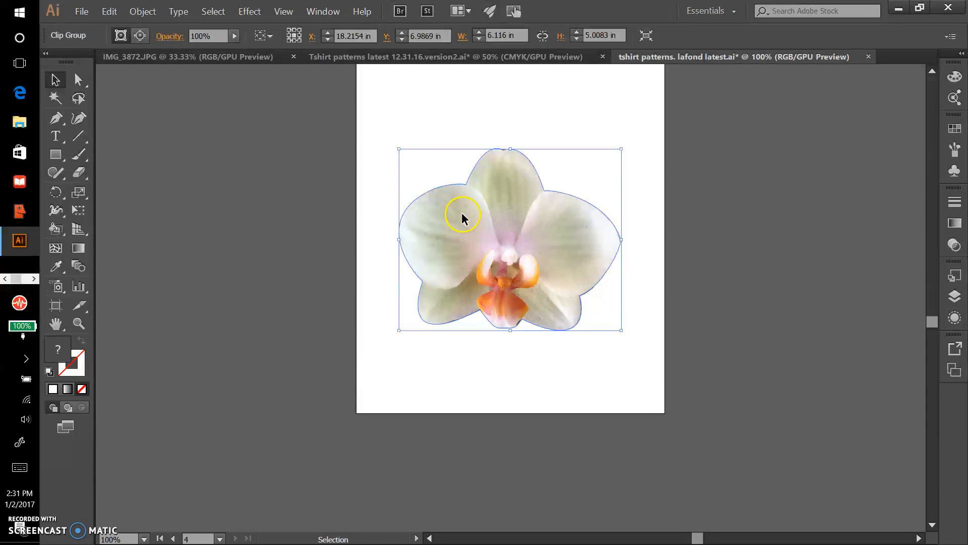
# Select only the photo inside the clipping mask and shift it slightly behind the orchid outline
pyautogui.click(78, 80)
pyautogui.click(534, 151)
pyautogui.click(504, 217)
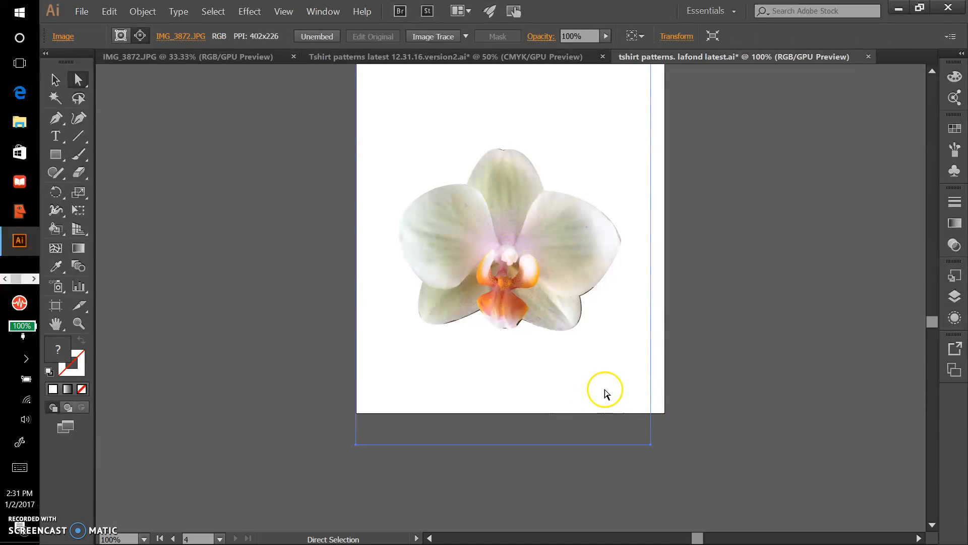
pyautogui.moveTo(610, 381)
pyautogui.mouseDown()
pyautogui.moveTo(620, 338)
pyautogui.moveTo(616, 393)
pyautogui.moveTo(495, 409)
pyautogui.moveTo(596, 394)
pyautogui.moveTo(607, 352)
pyautogui.moveTo(607, 376)
pyautogui.mouseUp()
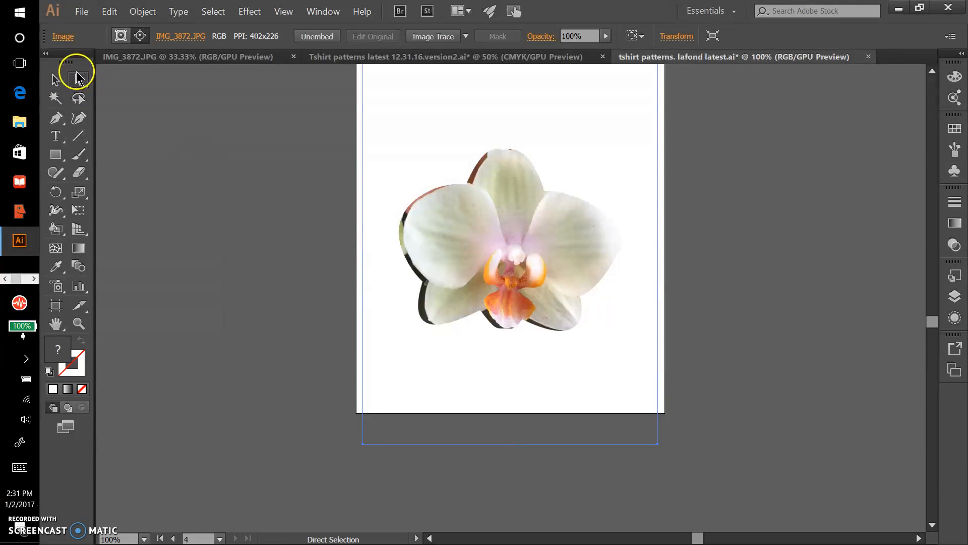
pyautogui.click(54, 80)
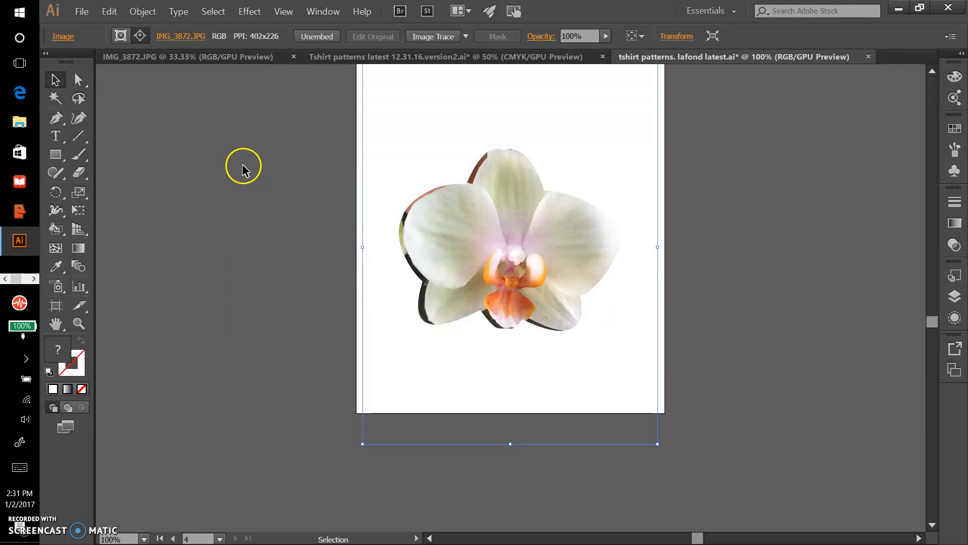
# Undo the photo's shift inside the clipping mask
pyautogui.hotkey('ctrl', 'z')
pyautogui.hotkey('ctrl', 'z')
pyautogui.hotkey('ctrl', 'z')
pyautogui.hotkey('ctrl', 'z')
pyautogui.hotkey('ctrl', 'z')
pyautogui.hotkey('ctrl', 'z')
pyautogui.hotkey('ctrl', 'z')
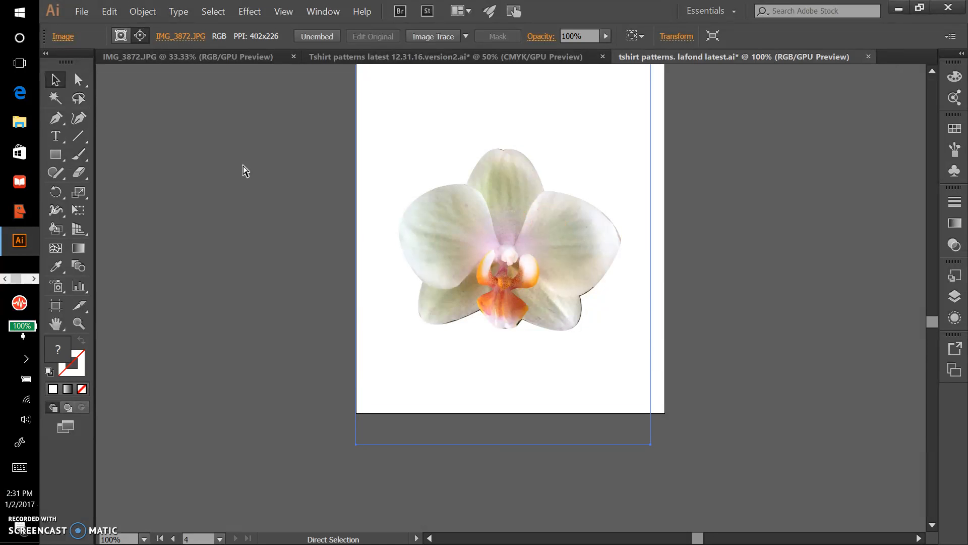
# Select the whole clipped orchid group and scale it down proportionally about its centre to about 0.58 × 0.47 in
pyautogui.scroll(3, 260, 139)
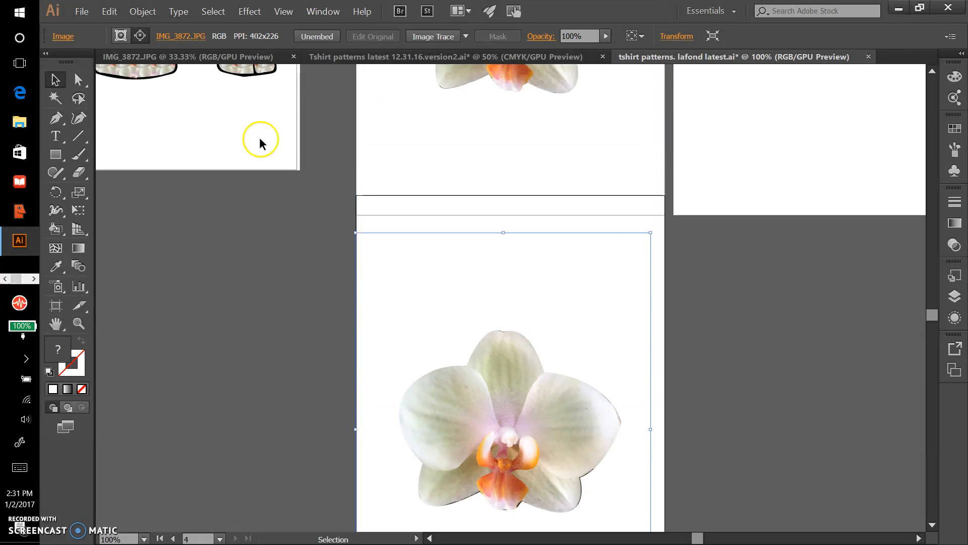
pyautogui.scroll(1, 261, 143)
pyautogui.click(304, 370)
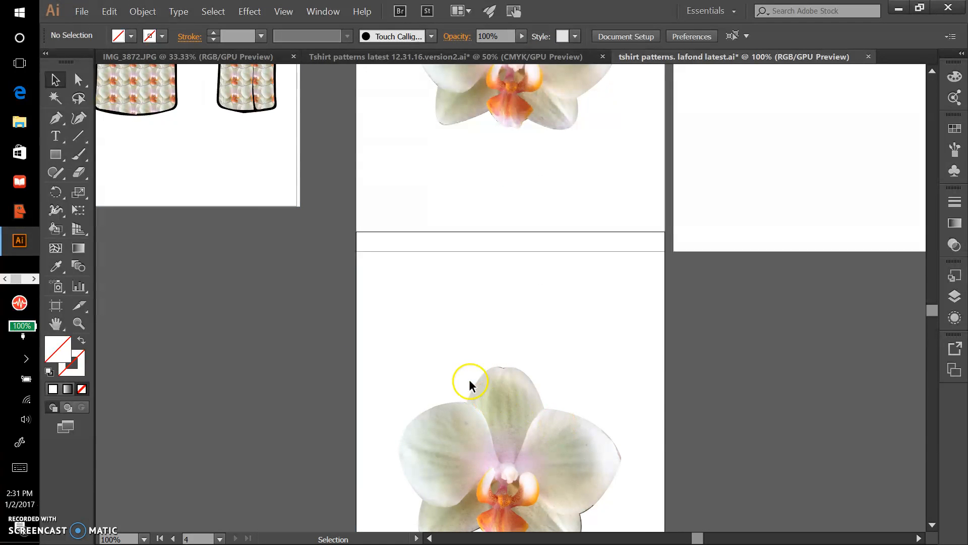
pyautogui.click(530, 381)
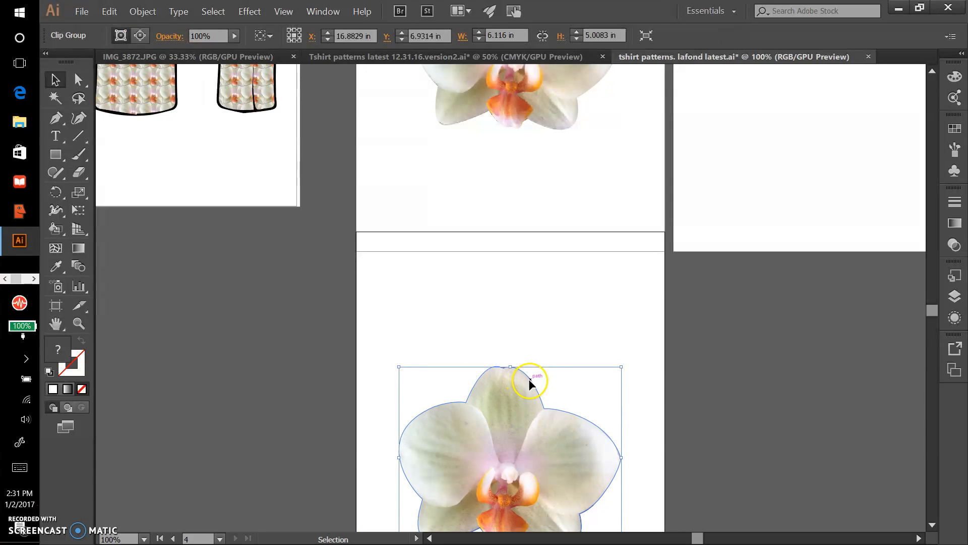
pyautogui.scroll(-4, 710, 323)
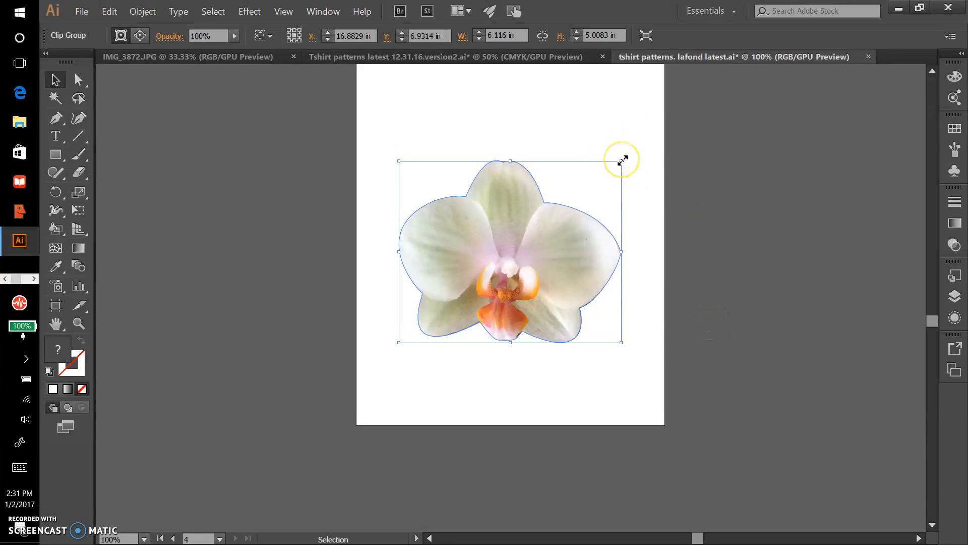
pyautogui.moveTo(622, 161); pyautogui.dragTo(531, 240)
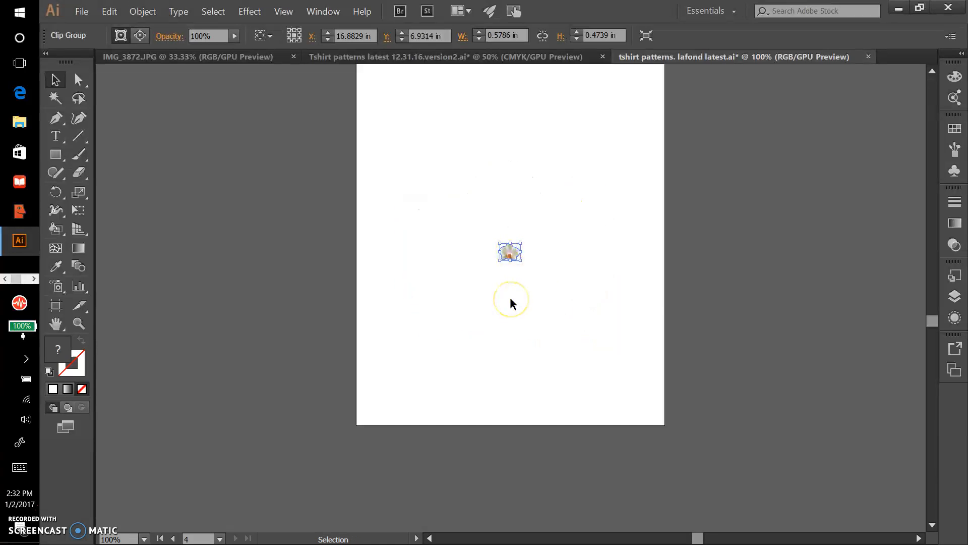
pyautogui.moveTo(505, 237); pyautogui.dragTo(517, 266)
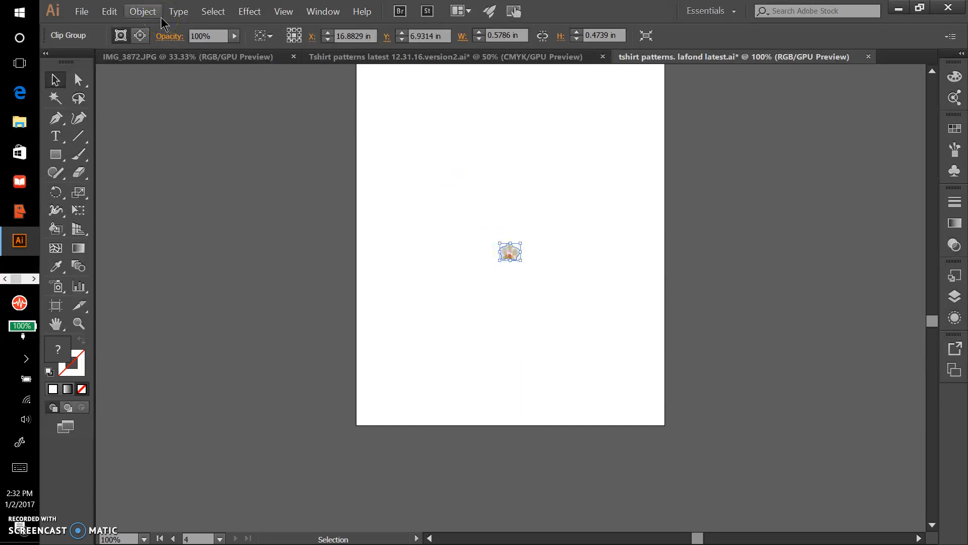
# Make a new pattern from the small clipped orchid
pyautogui.click(144, 11)
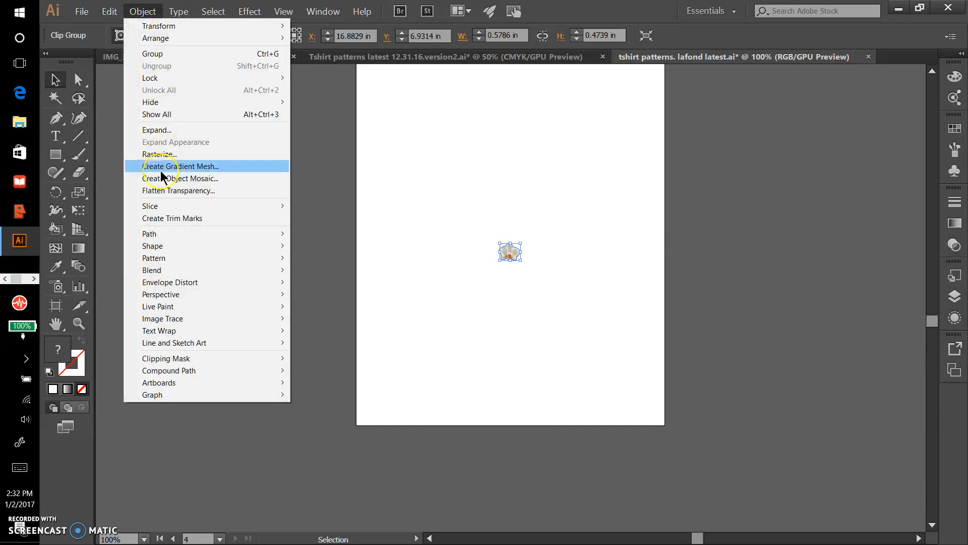
pyautogui.moveTo(162, 258)
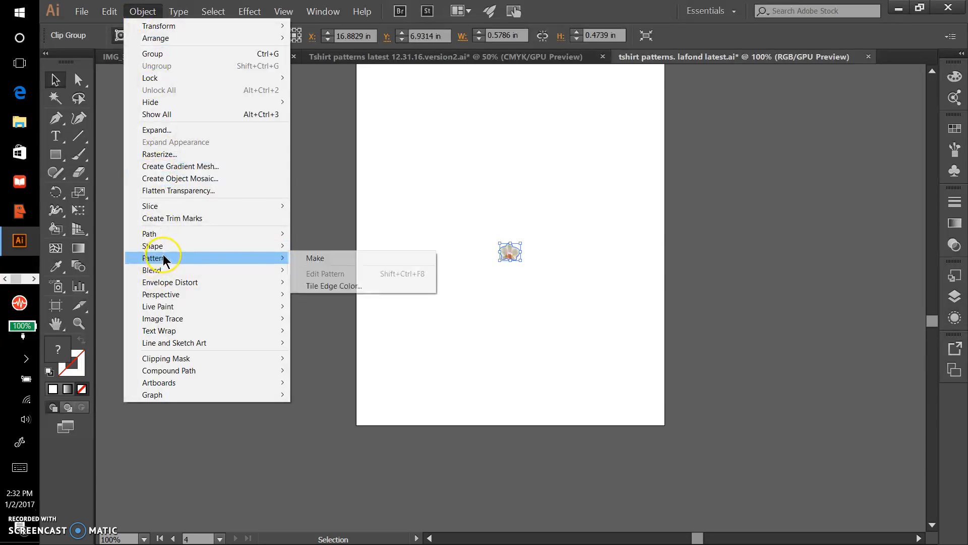
pyautogui.click(313, 258)
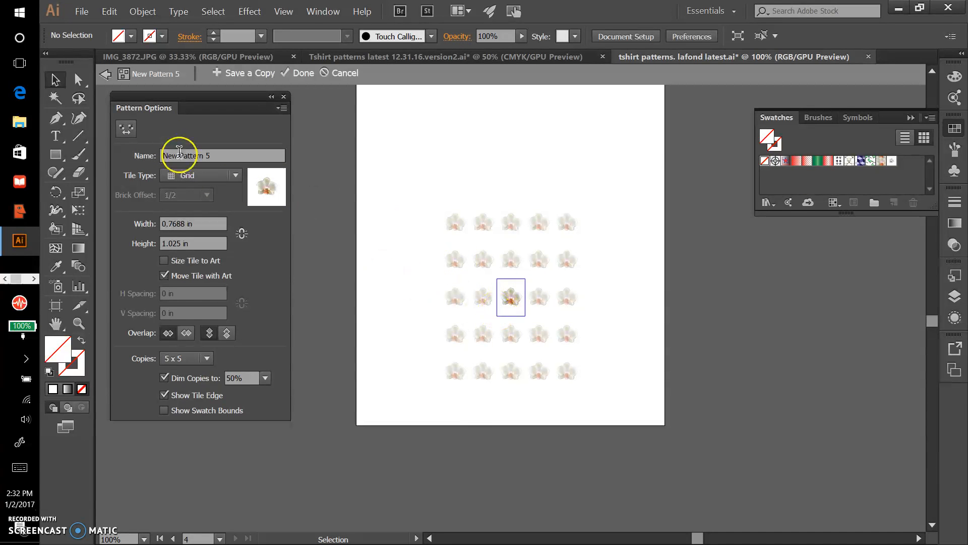
# With the Pattern Tile tool, shrink the tile to about 0.39 × 0.36 in so the orchid copies overlap
pyautogui.click(127, 132)
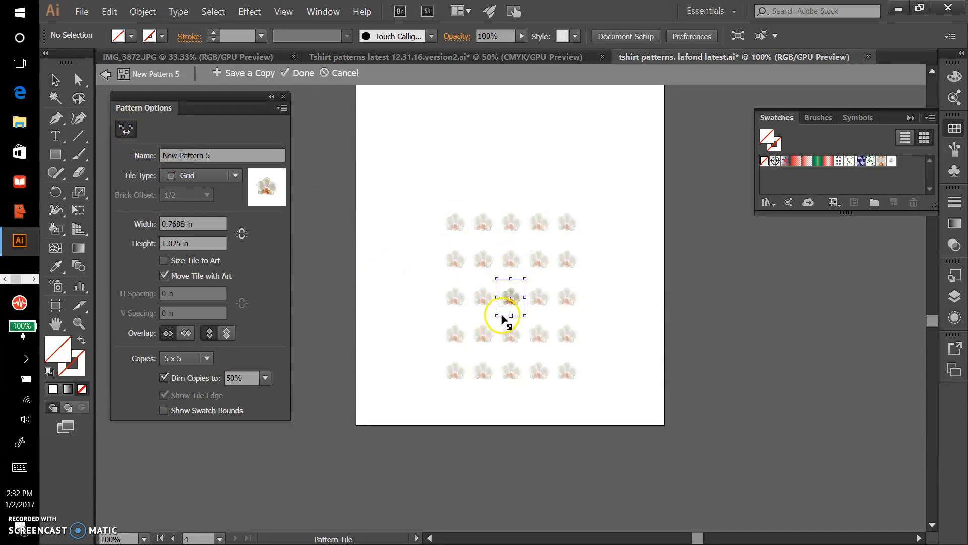
pyautogui.moveTo(498, 316); pyautogui.dragTo(522, 293)
pyautogui.hotkey('ctrl', '=')
pyautogui.hotkey('ctrl', '=')
pyautogui.hotkey('ctrl', '=')
pyautogui.hotkey('ctrl', '=')
pyautogui.hotkey('ctrl', '=')
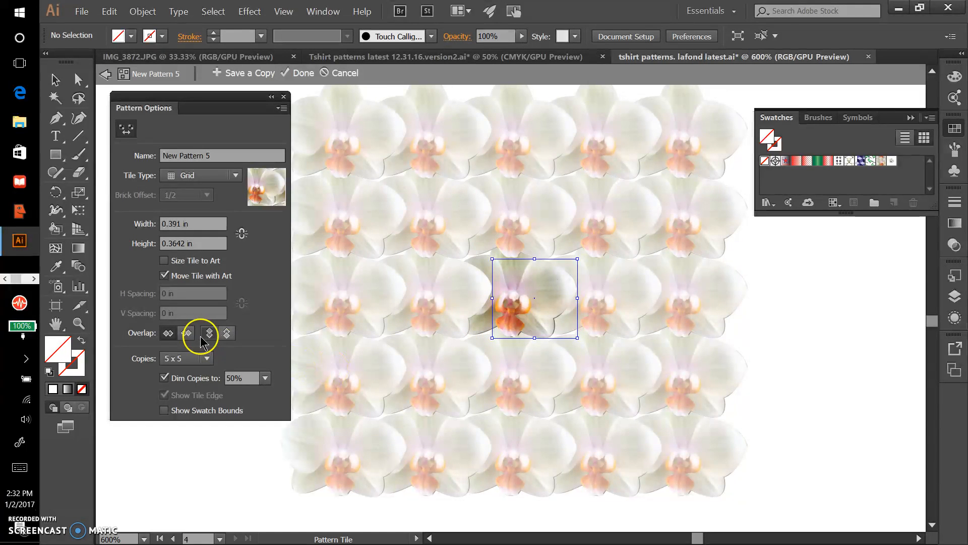
# Set the horizontal tile overlap to Right in Front, and try the opposite vertical overlap before restoring it to top in front
pyautogui.click(186, 333)
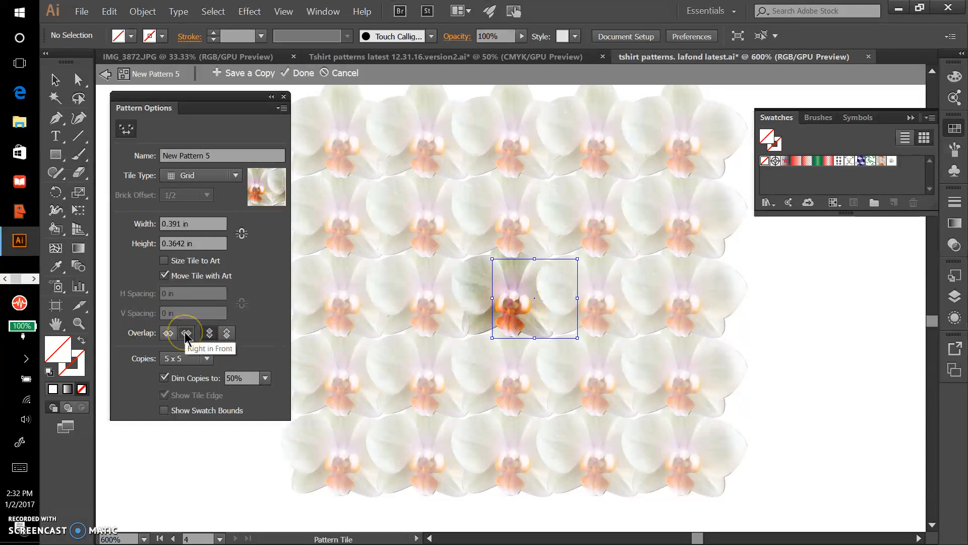
pyautogui.click(226, 333)
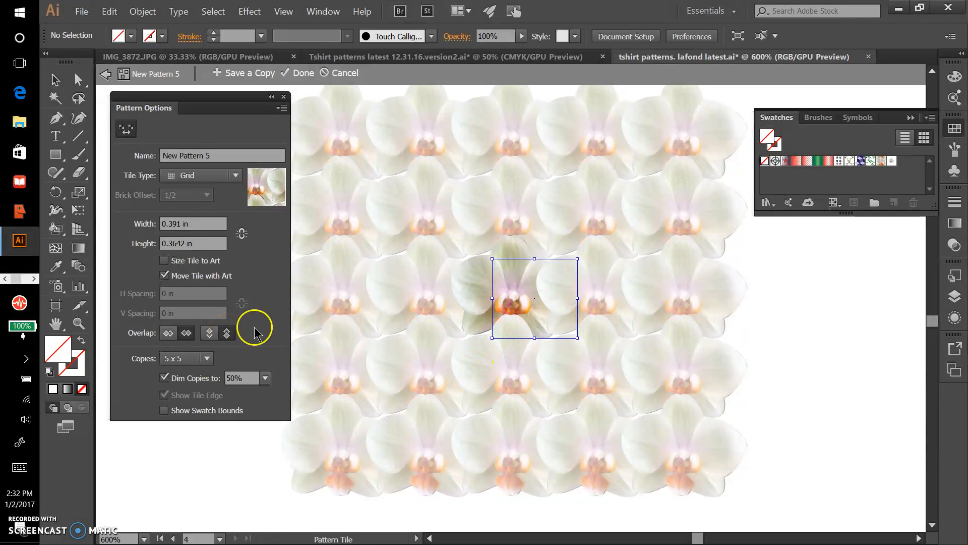
pyautogui.click(210, 334)
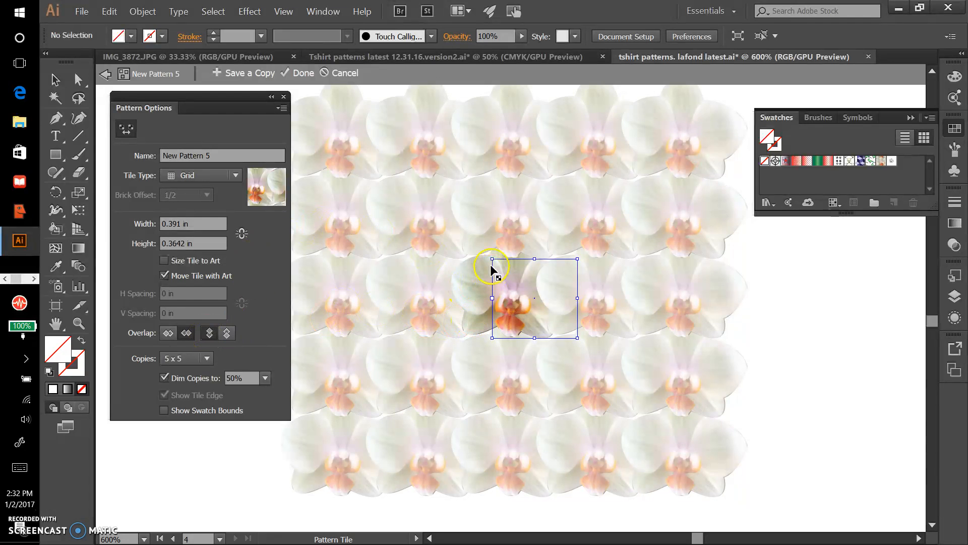
# Shrink the pattern tile further to about 0.377 × 0.341 in and finish the pattern, saving it as a swatch
pyautogui.moveTo(493, 260); pyautogui.dragTo(496, 262)
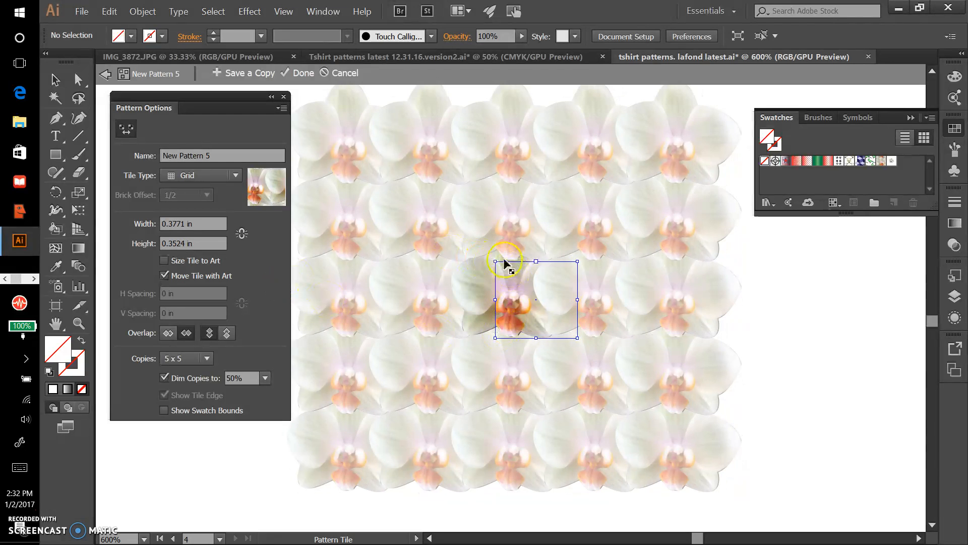
pyautogui.moveTo(495, 261); pyautogui.dragTo(497, 263)
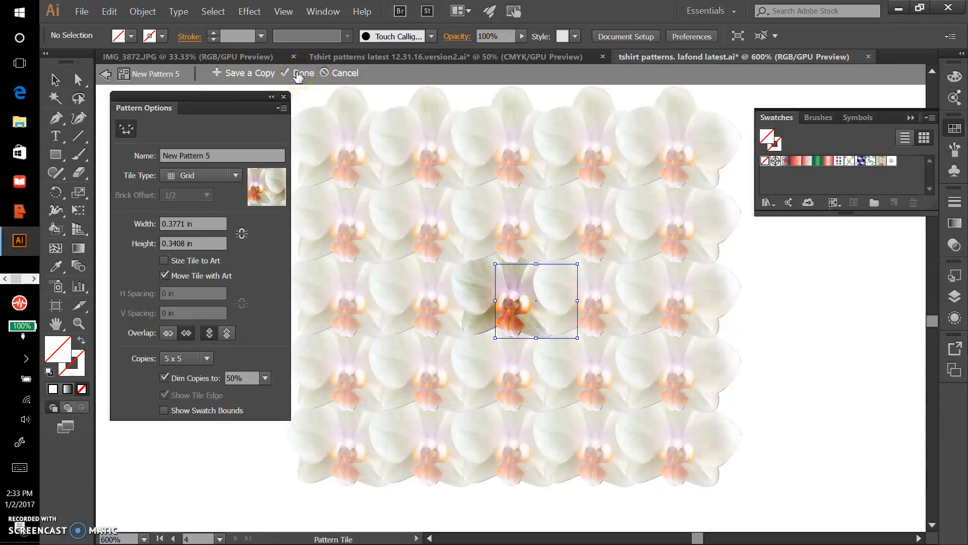
pyautogui.click(299, 73)
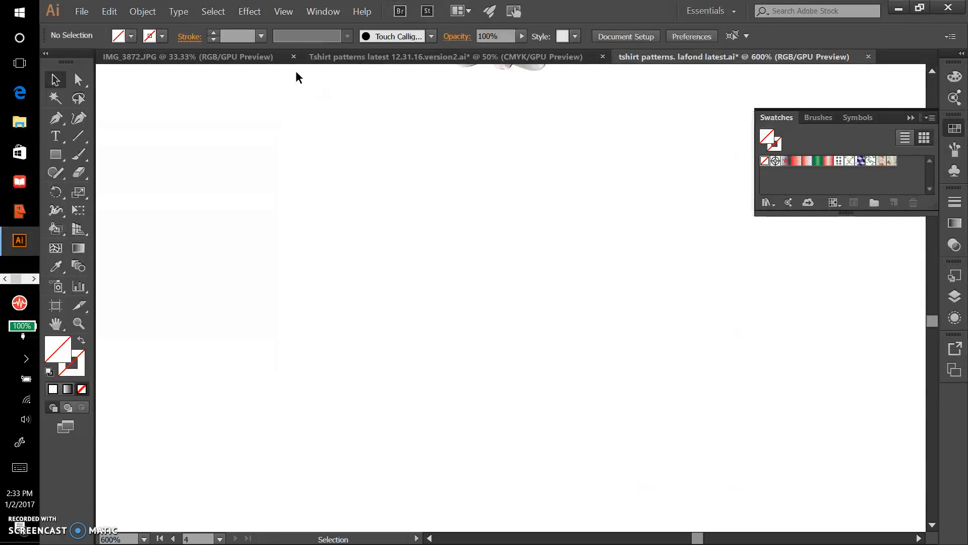
pyautogui.hotkey('ctrl', '0')
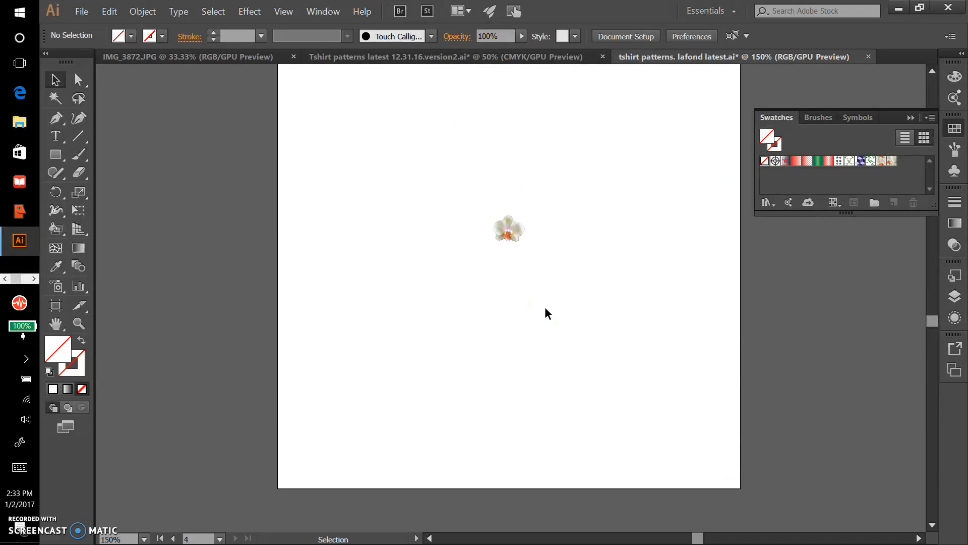
# Draw a large rectangle in the empty artboard area just above the small clipped orchid
pyautogui.scroll(3, 545, 307)
pyautogui.scroll(-2, 545, 306)
pyautogui.scroll(10, 545, 307)
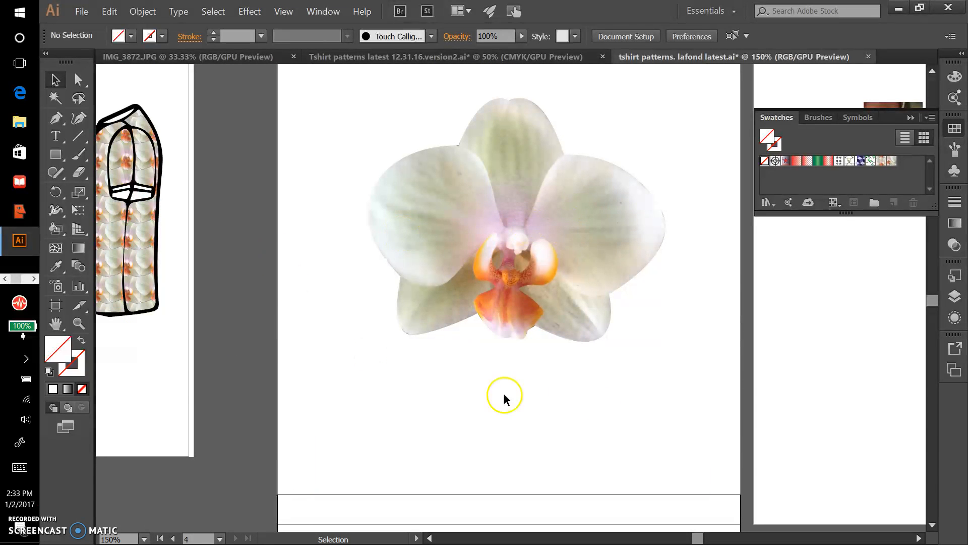
pyautogui.click(932, 524)
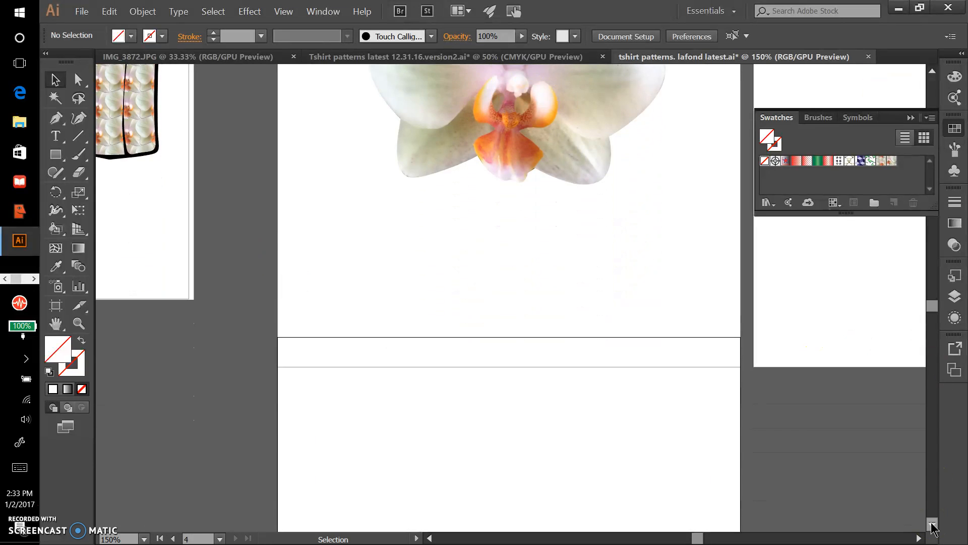
pyautogui.click(932, 525)
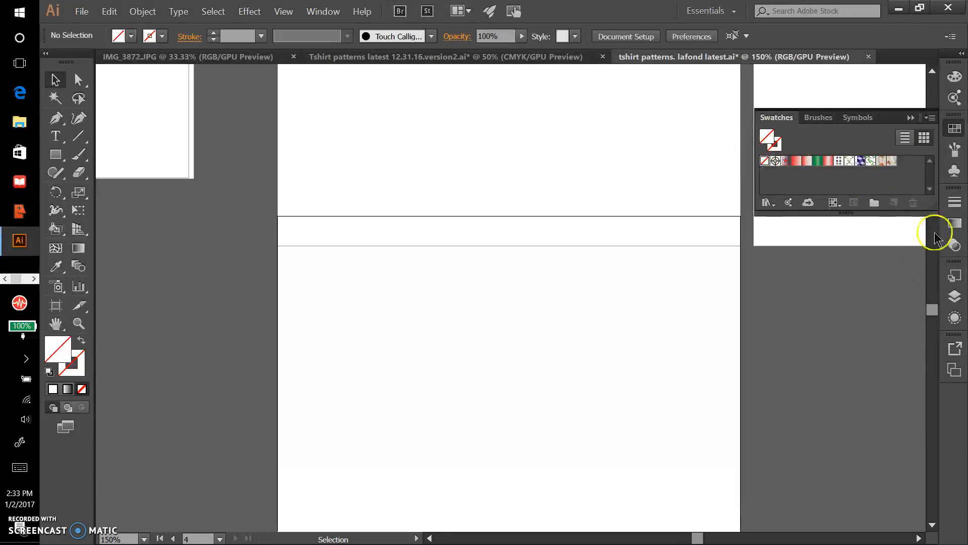
pyautogui.click(933, 525)
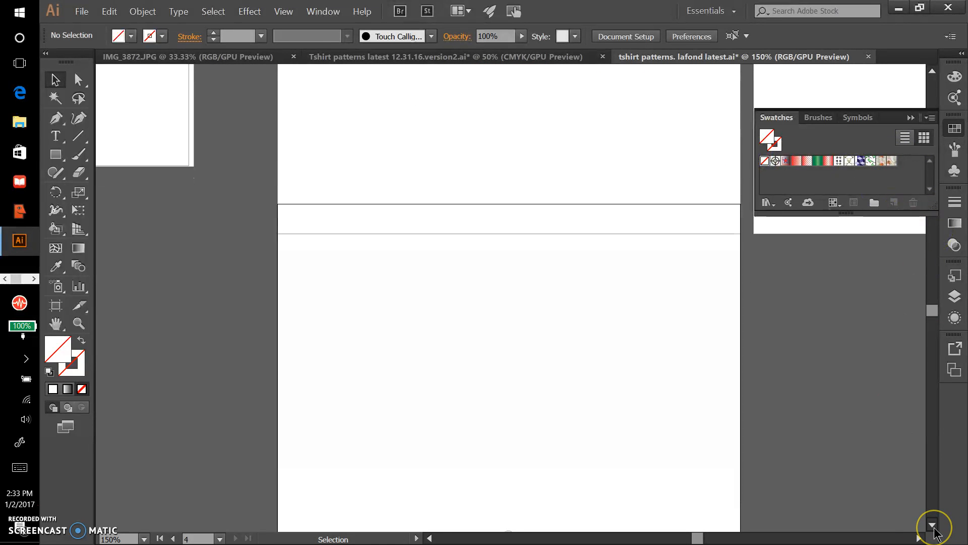
pyautogui.click(514, 454)
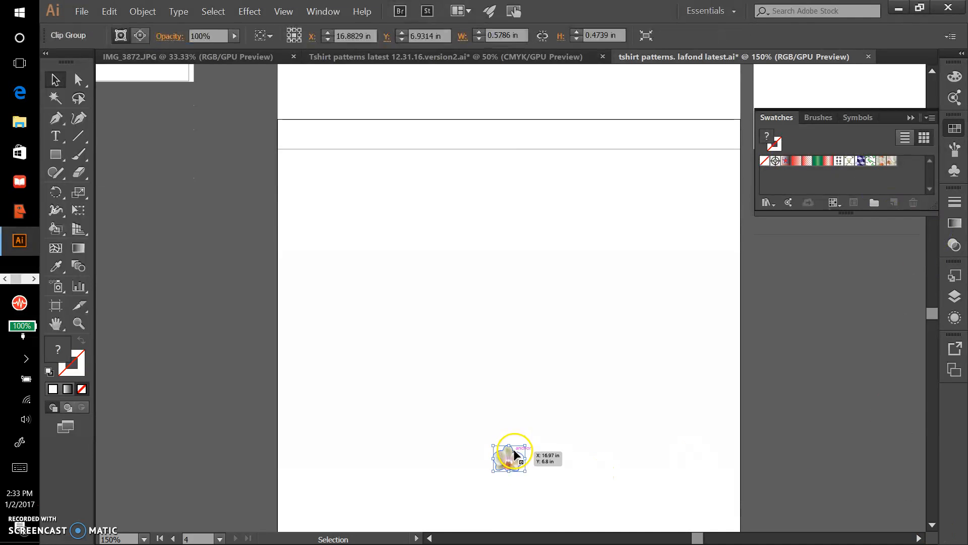
pyautogui.click(204, 222)
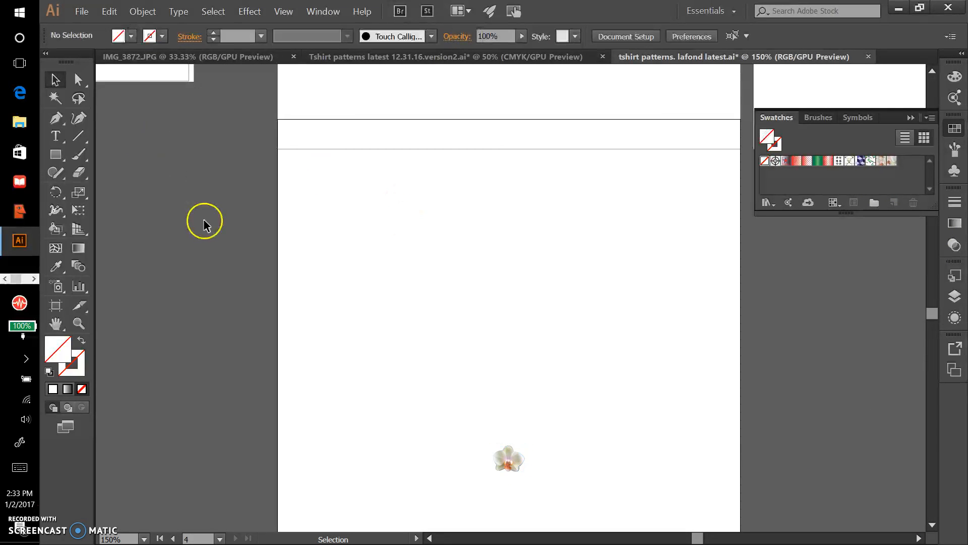
pyautogui.click(56, 154)
pyautogui.moveTo(355, 181)
pyautogui.mouseDown()
pyautogui.moveTo(368, 218)
pyautogui.moveTo(683, 401)
pyautogui.mouseUp()
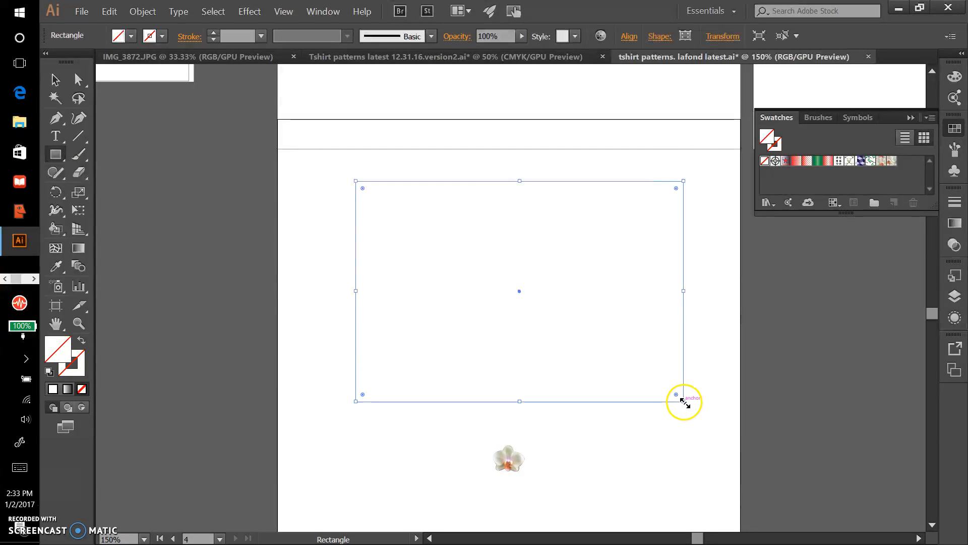
# Fill the rectangle with the newly saved orchid pattern swatch and inspect the repeat up close
pyautogui.click(896, 161)
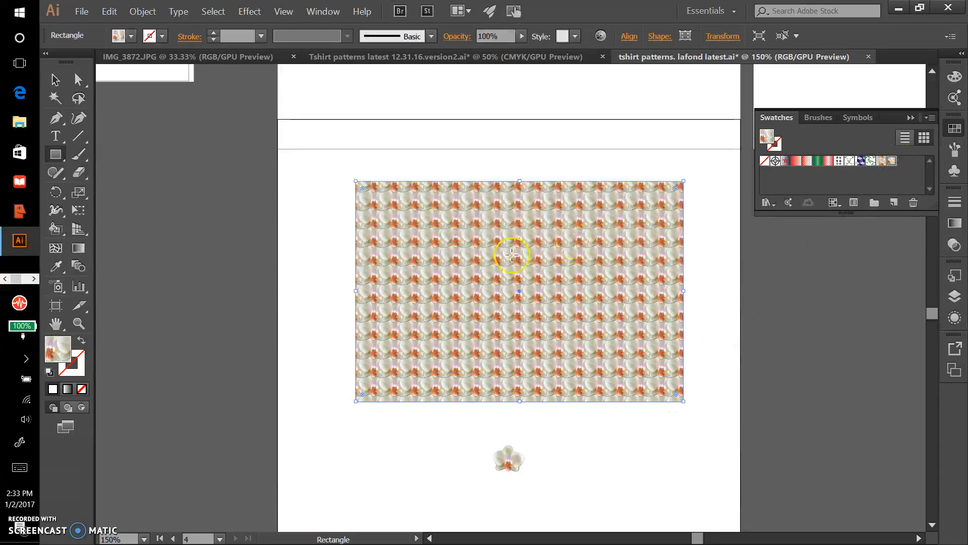
pyautogui.hotkey('ctrl', '=')
pyautogui.hotkey('ctrl', '=')
pyautogui.hotkey('ctrl', '=')
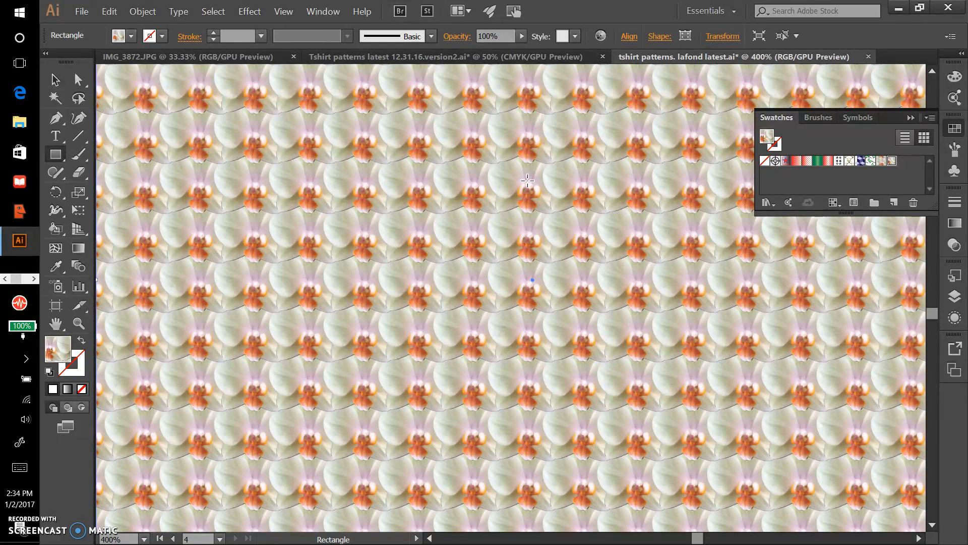
# Reopen the orchid pattern for editing, enlarge the clipped orchid beyond its tile for more overlap, and shift it slightly up and right
pyautogui.doubleClick(897, 161)
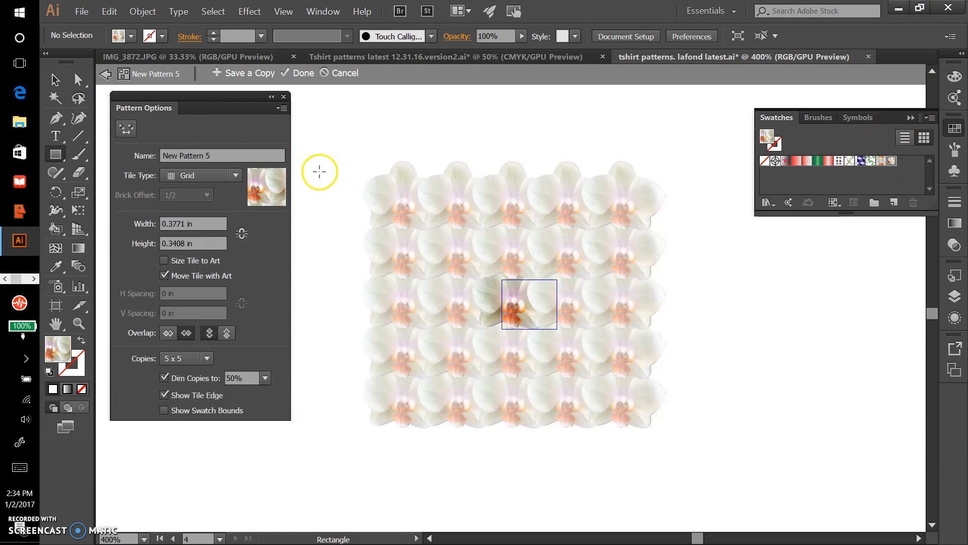
pyautogui.click(56, 80)
pyautogui.click(474, 295)
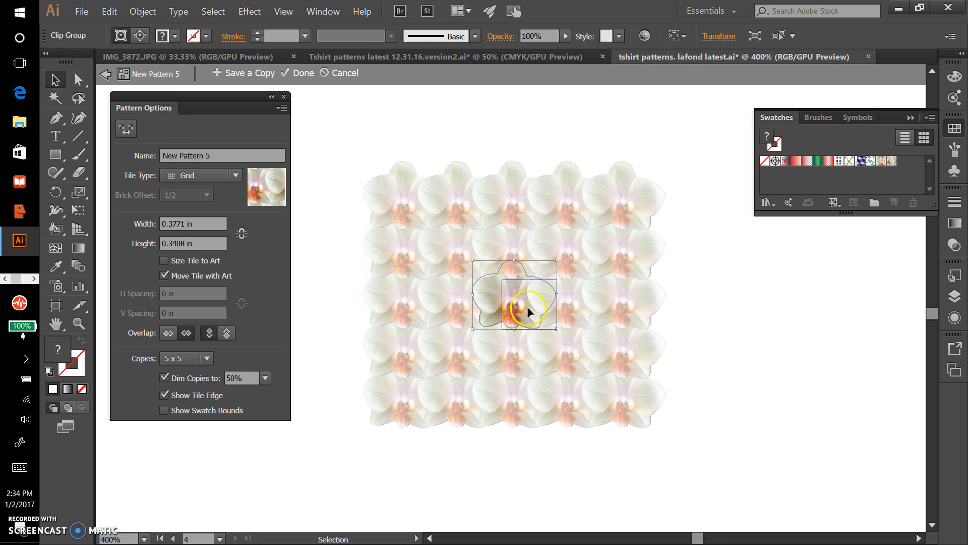
pyautogui.moveTo(472, 328); pyautogui.dragTo(464, 335)
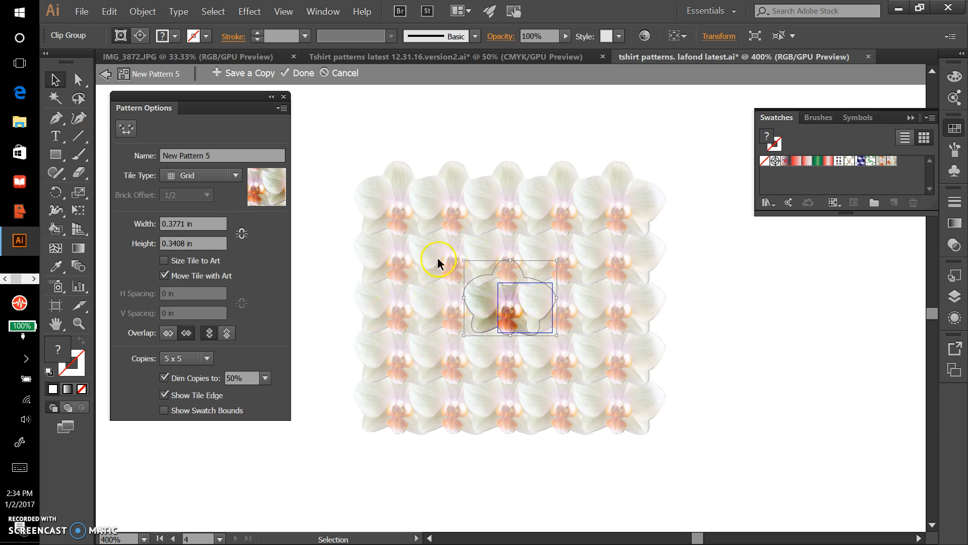
pyautogui.moveTo(557, 335); pyautogui.dragTo(573, 351)
pyautogui.moveTo(511, 307); pyautogui.dragTo(525, 286)
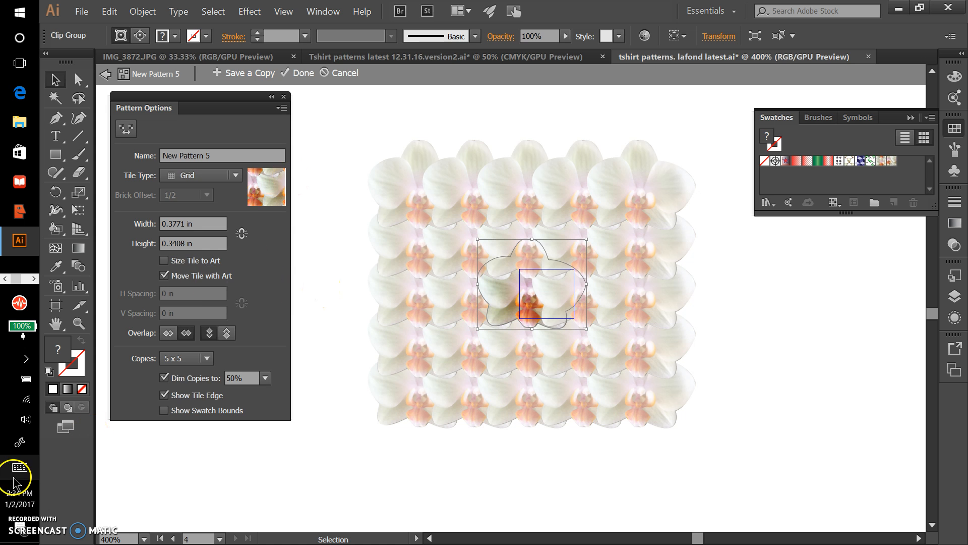
pyautogui.click(19, 498)
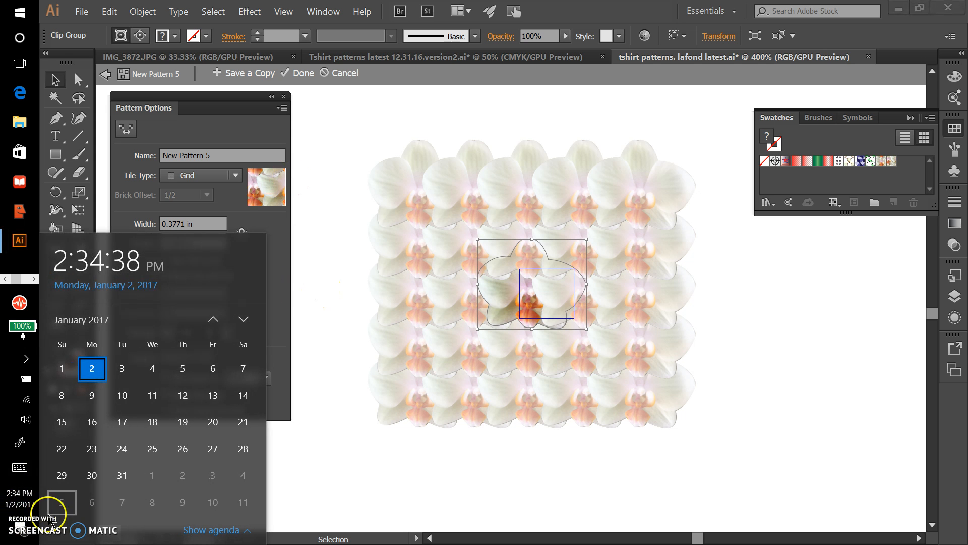